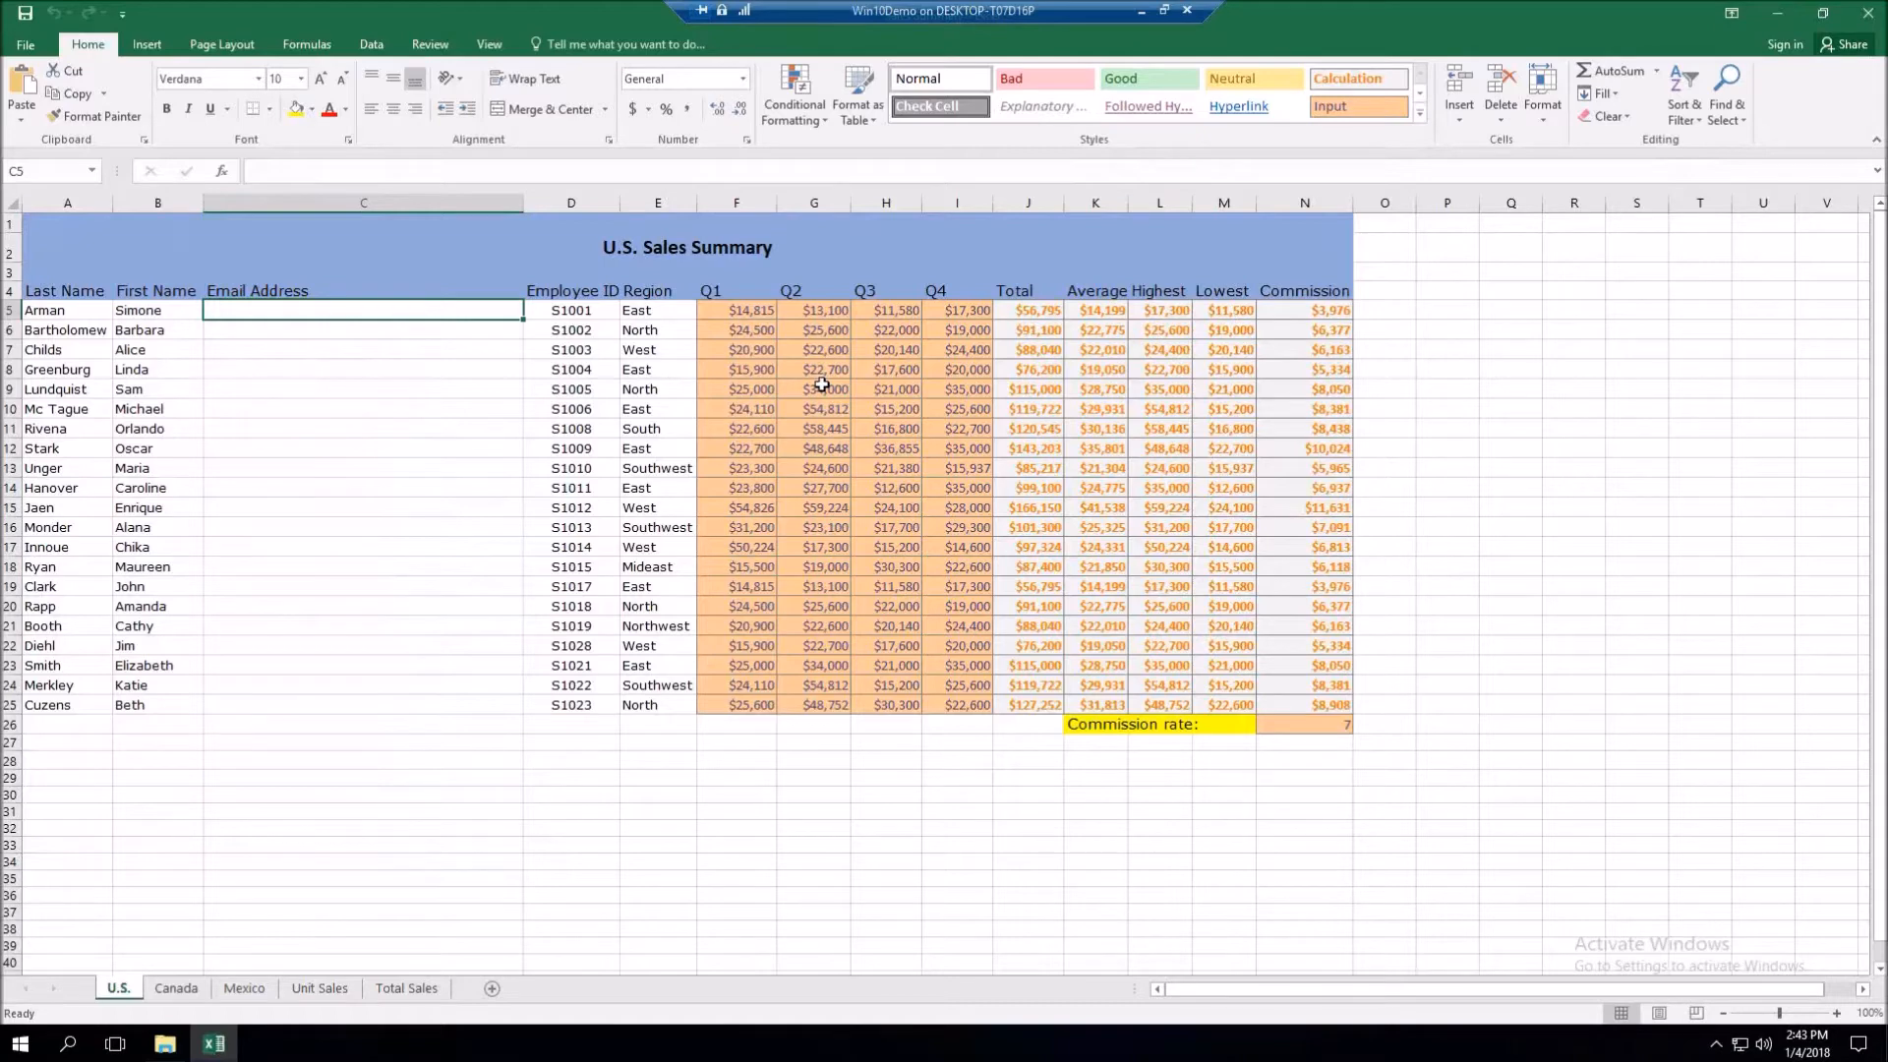
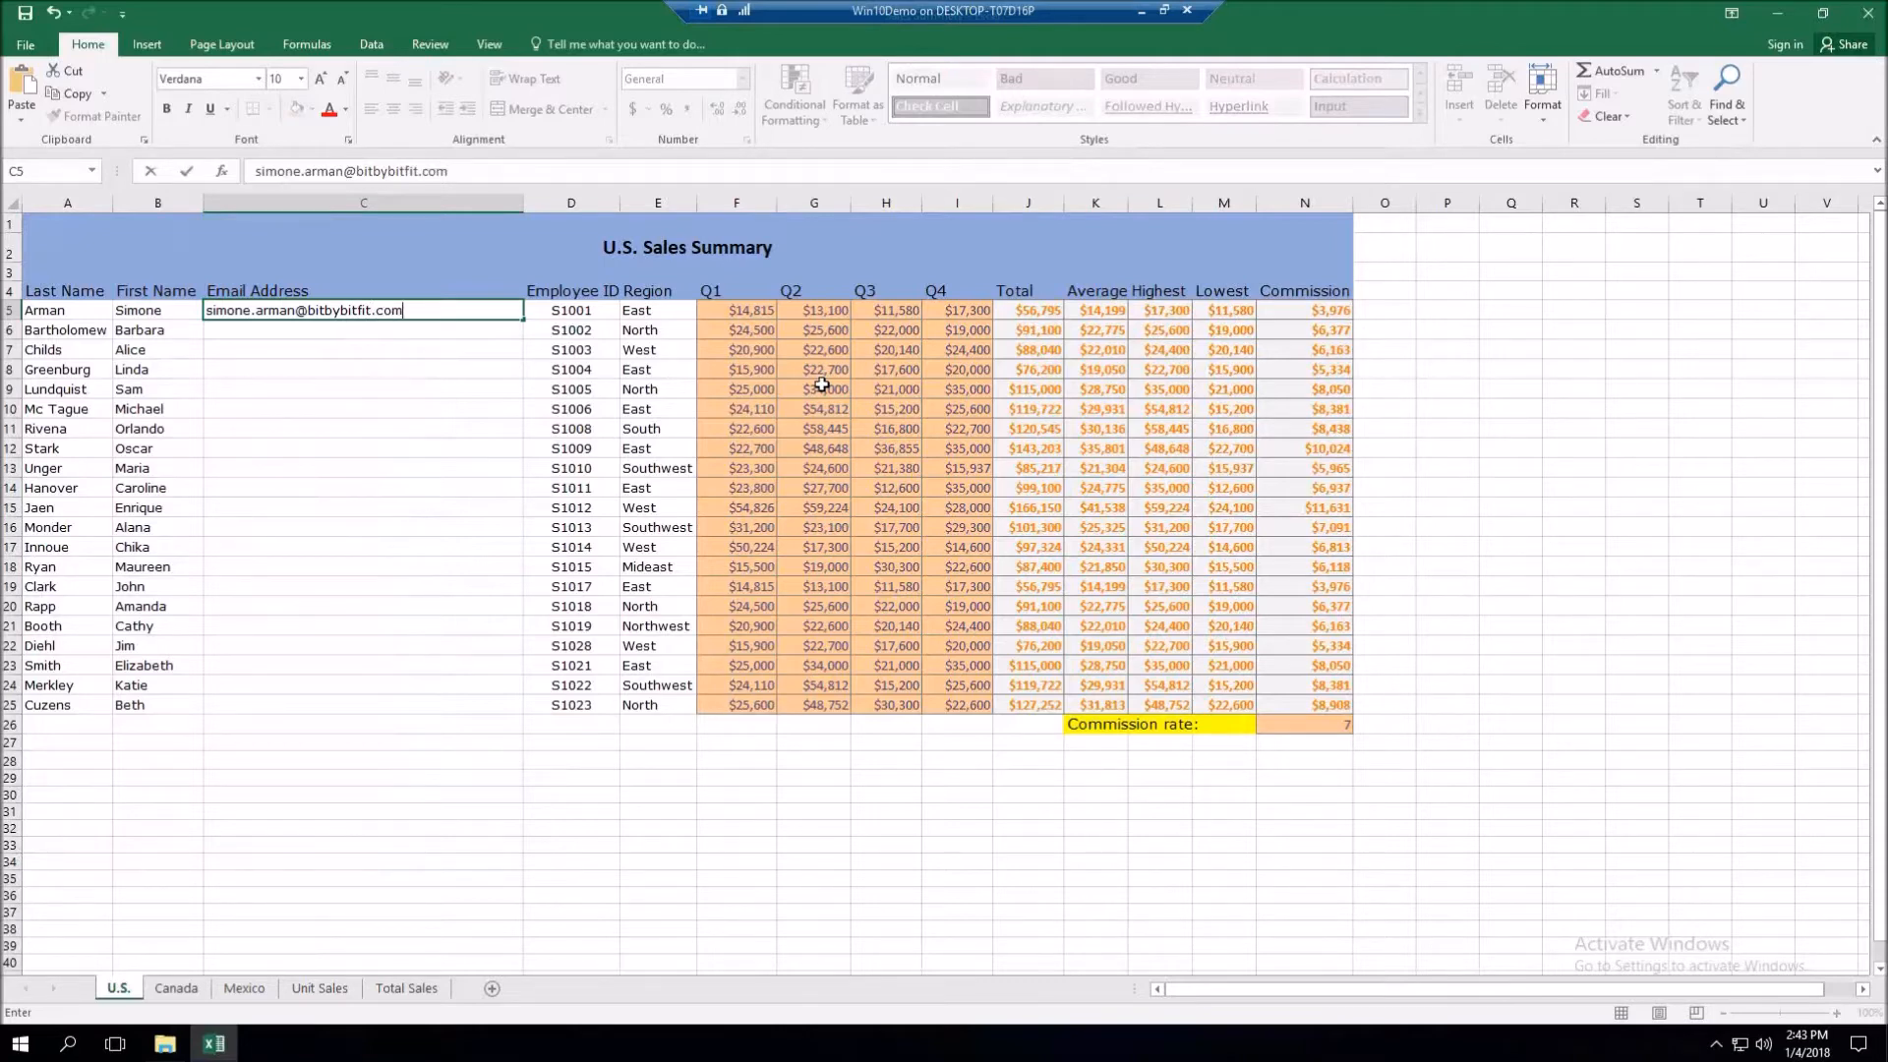
pyautogui.press('Return')
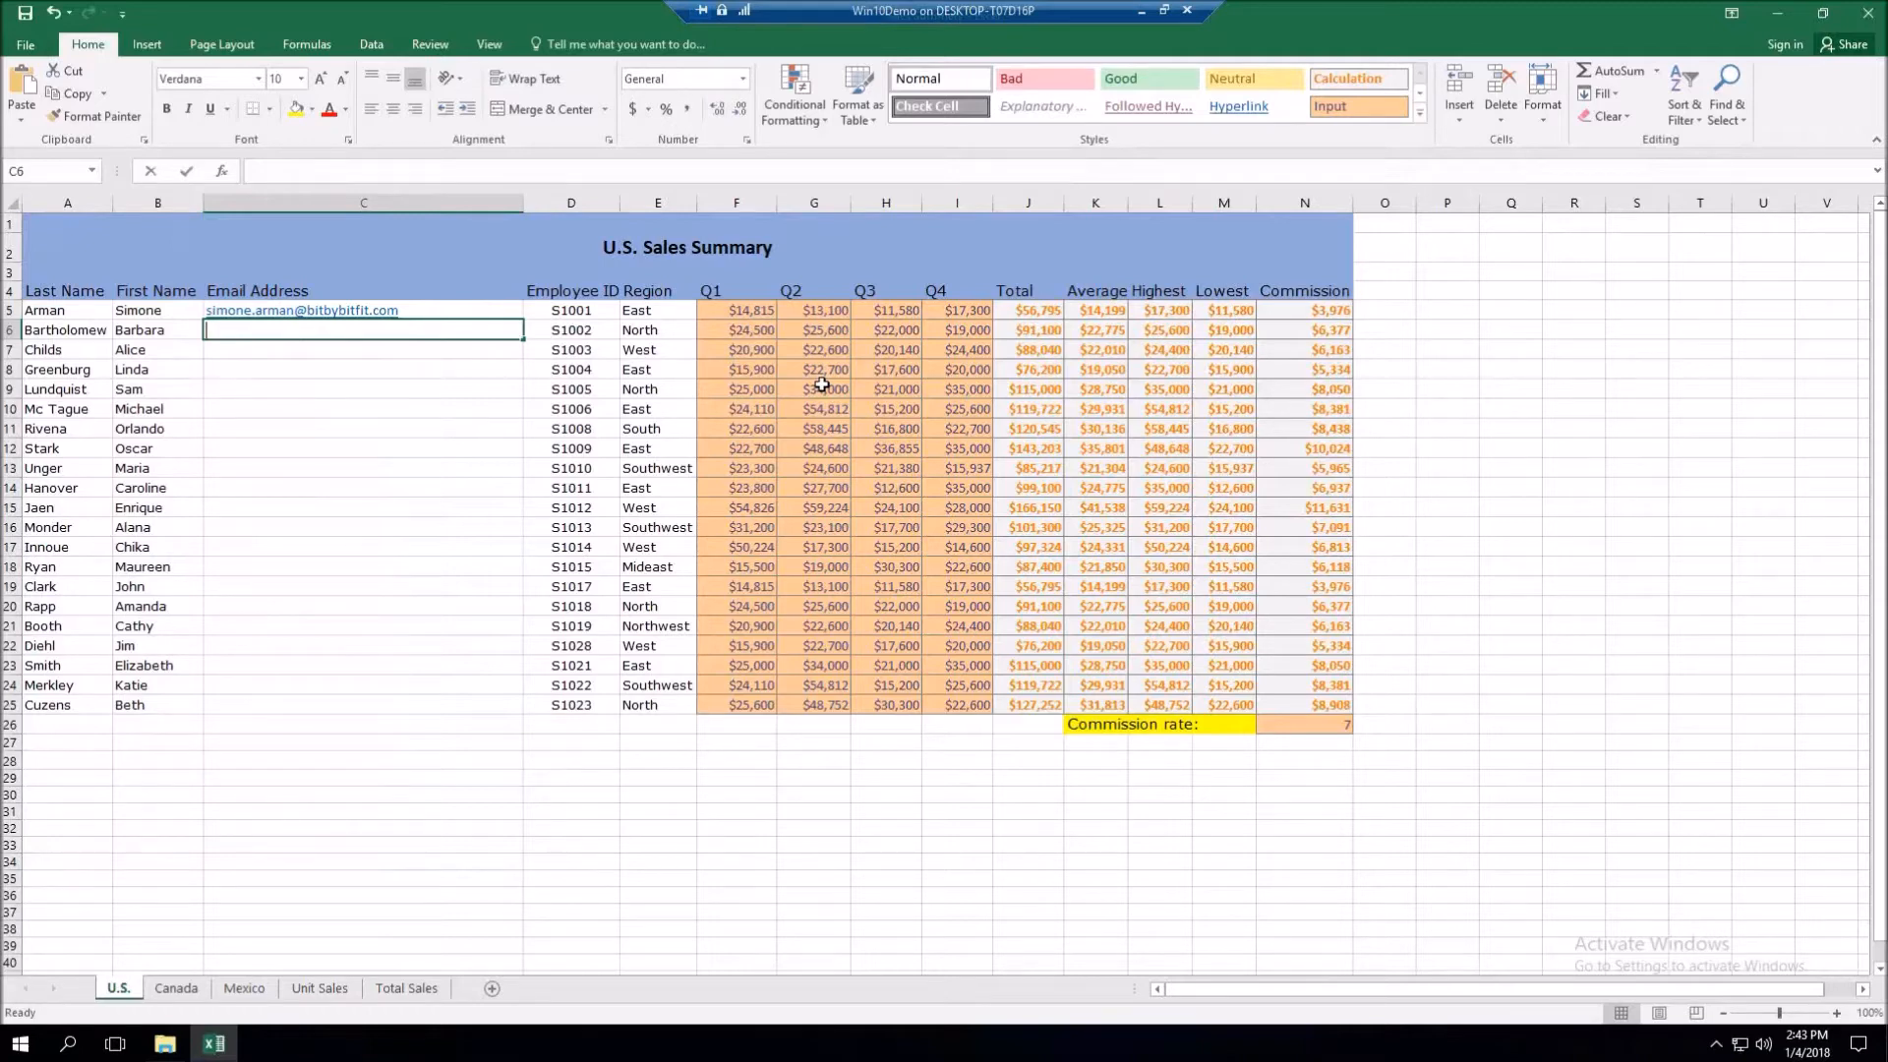
pyautogui.write('ba')
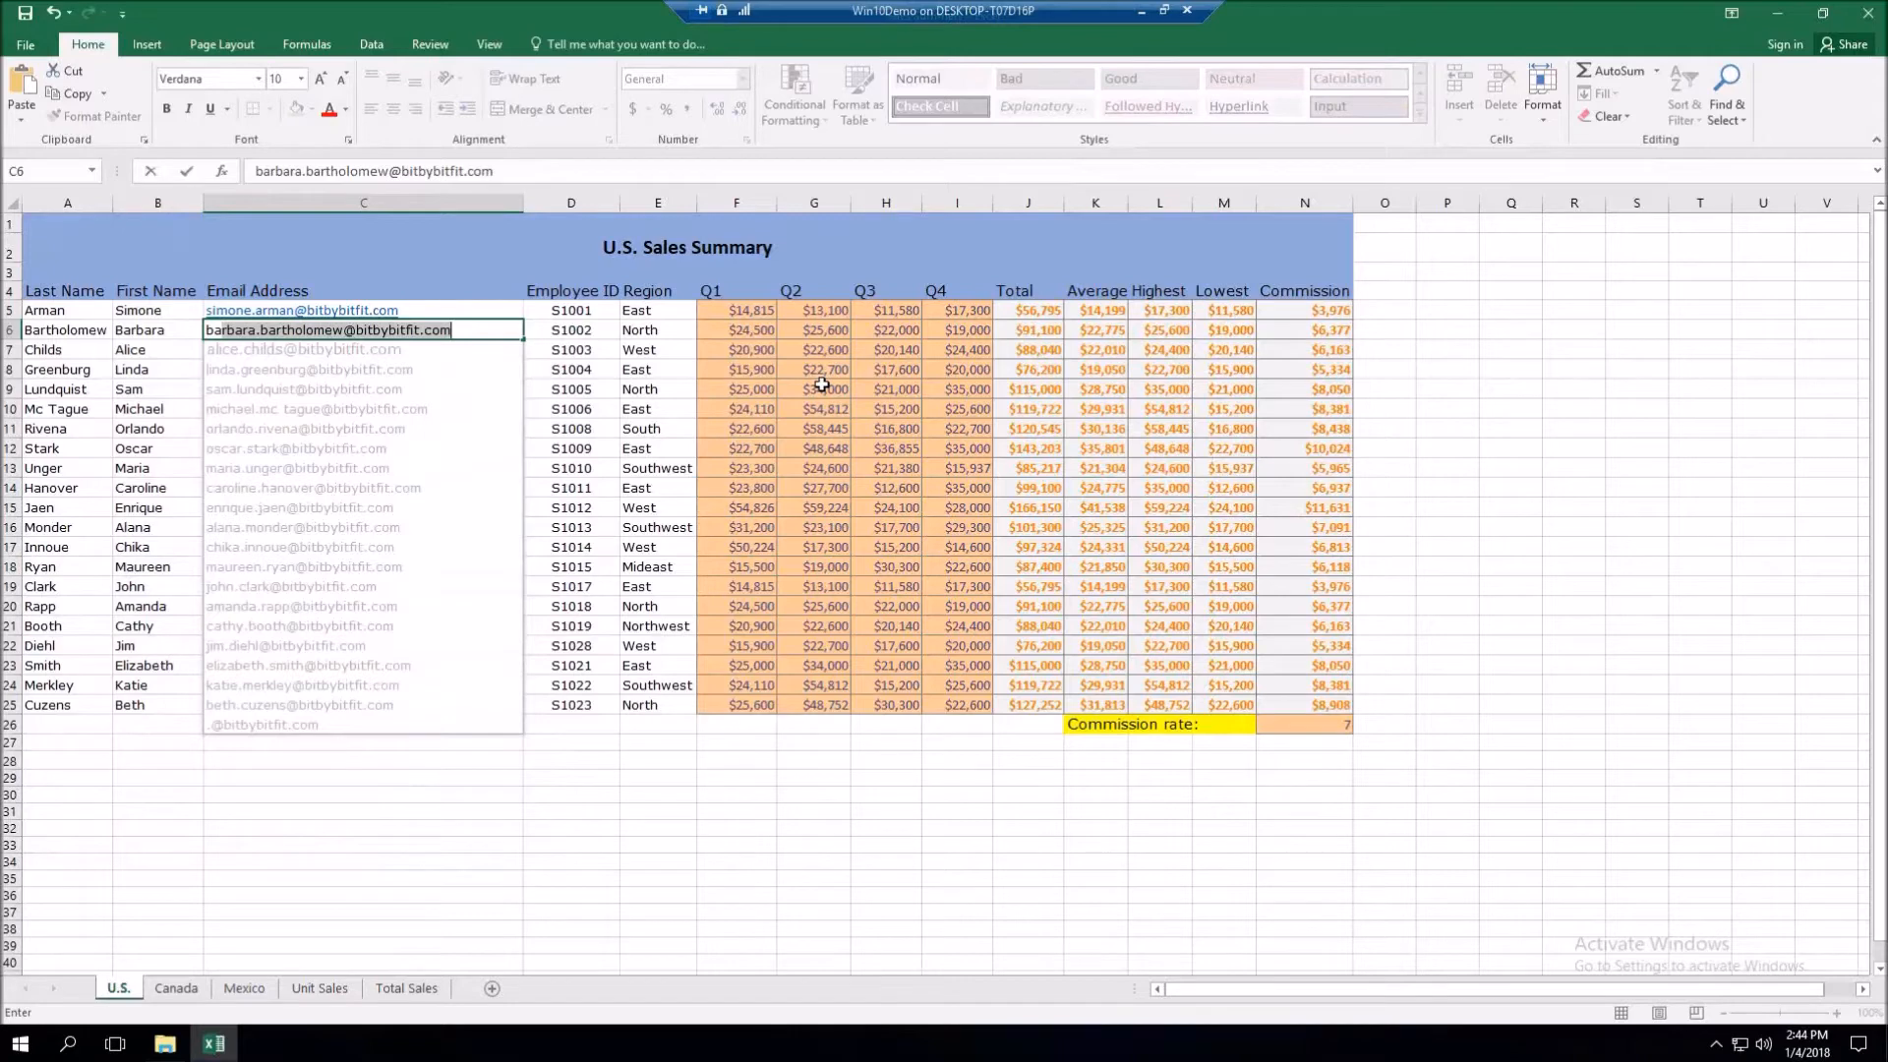
pyautogui.press('Return')
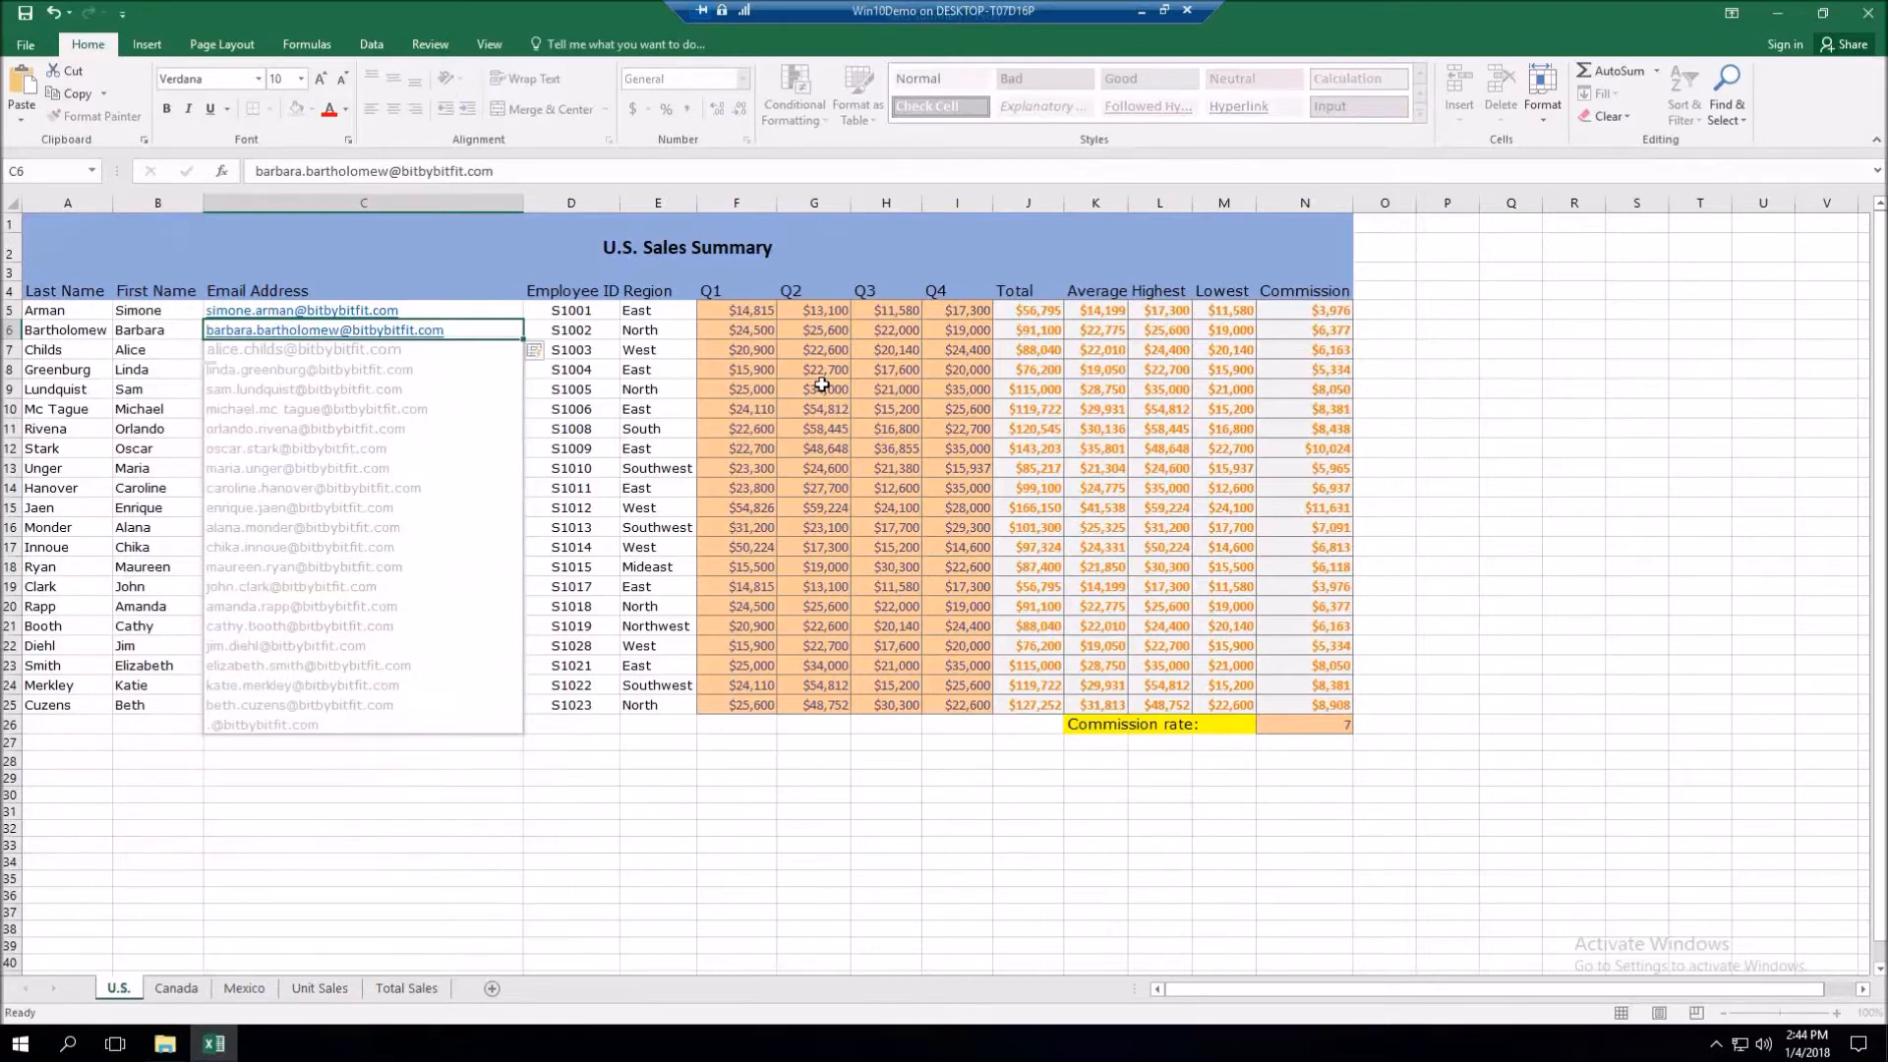
pyautogui.press('Return')
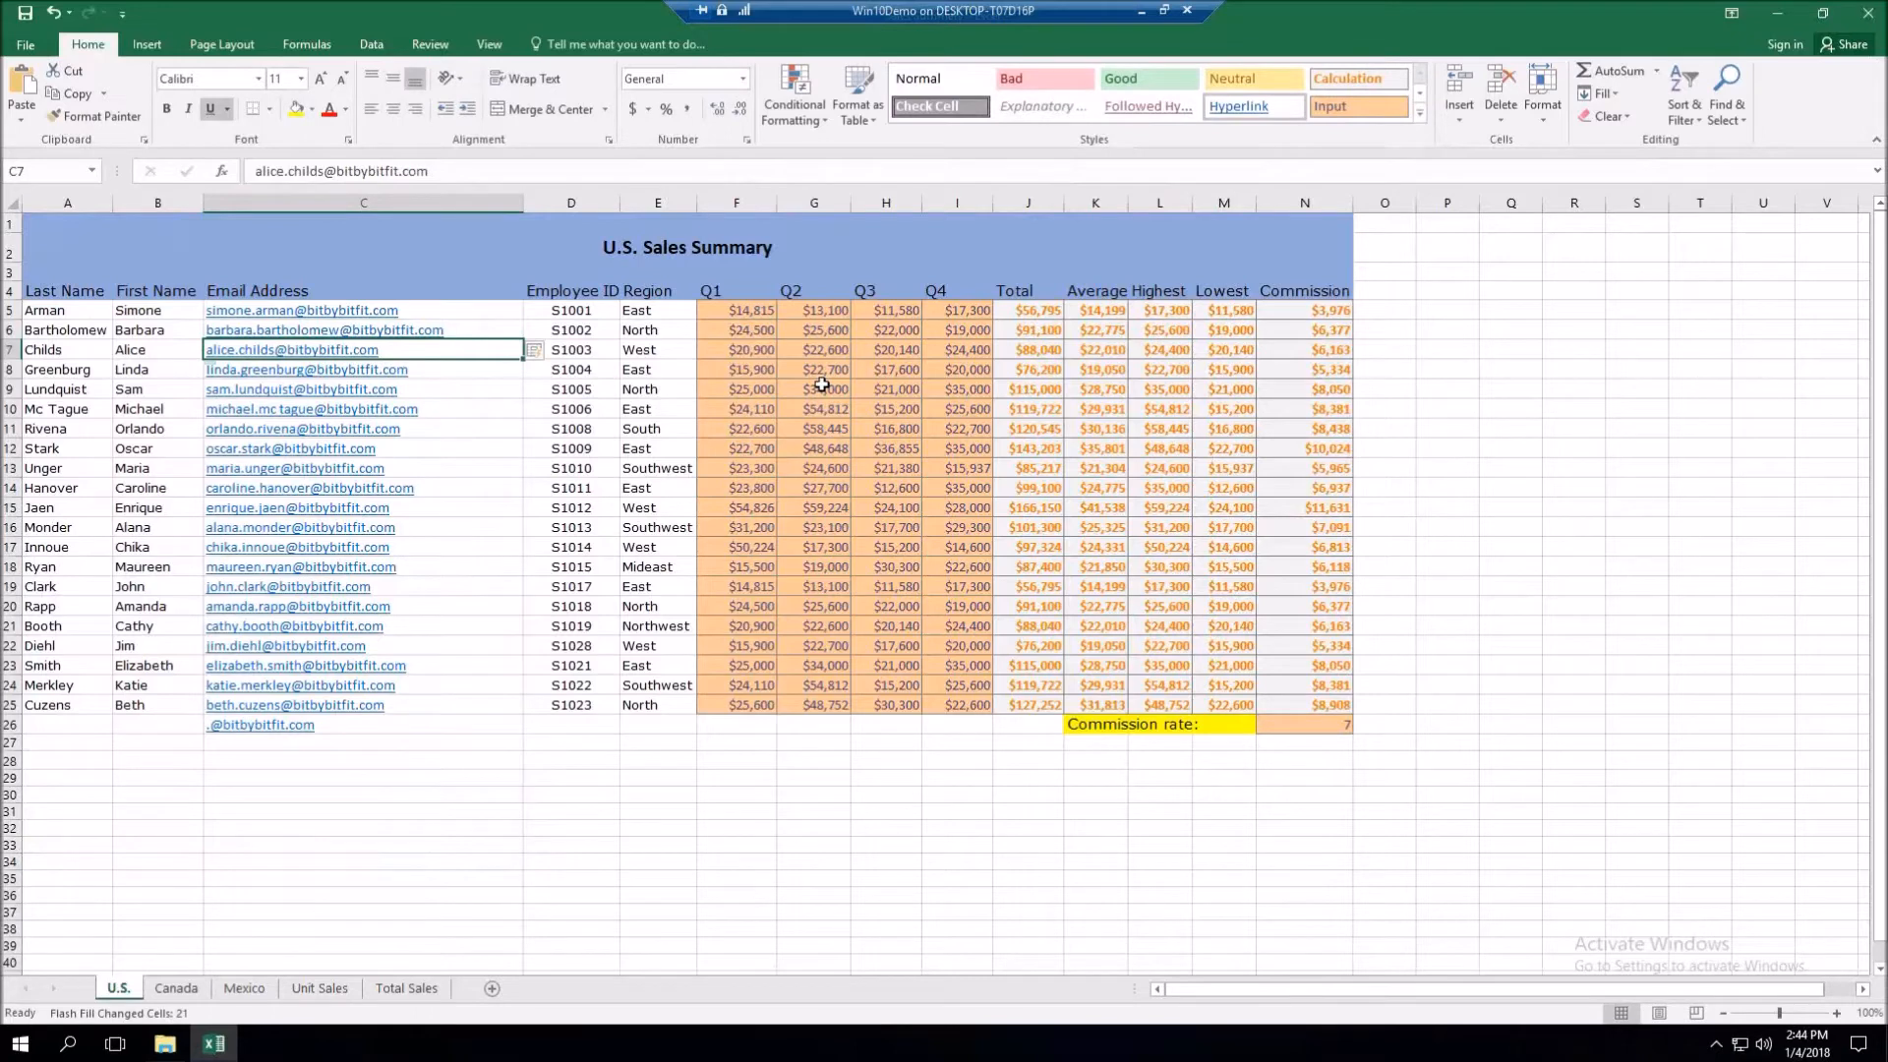
# - Choose Accept suggestions from the Flash Fill Options icon beside C7
pyautogui.click(550, 352)
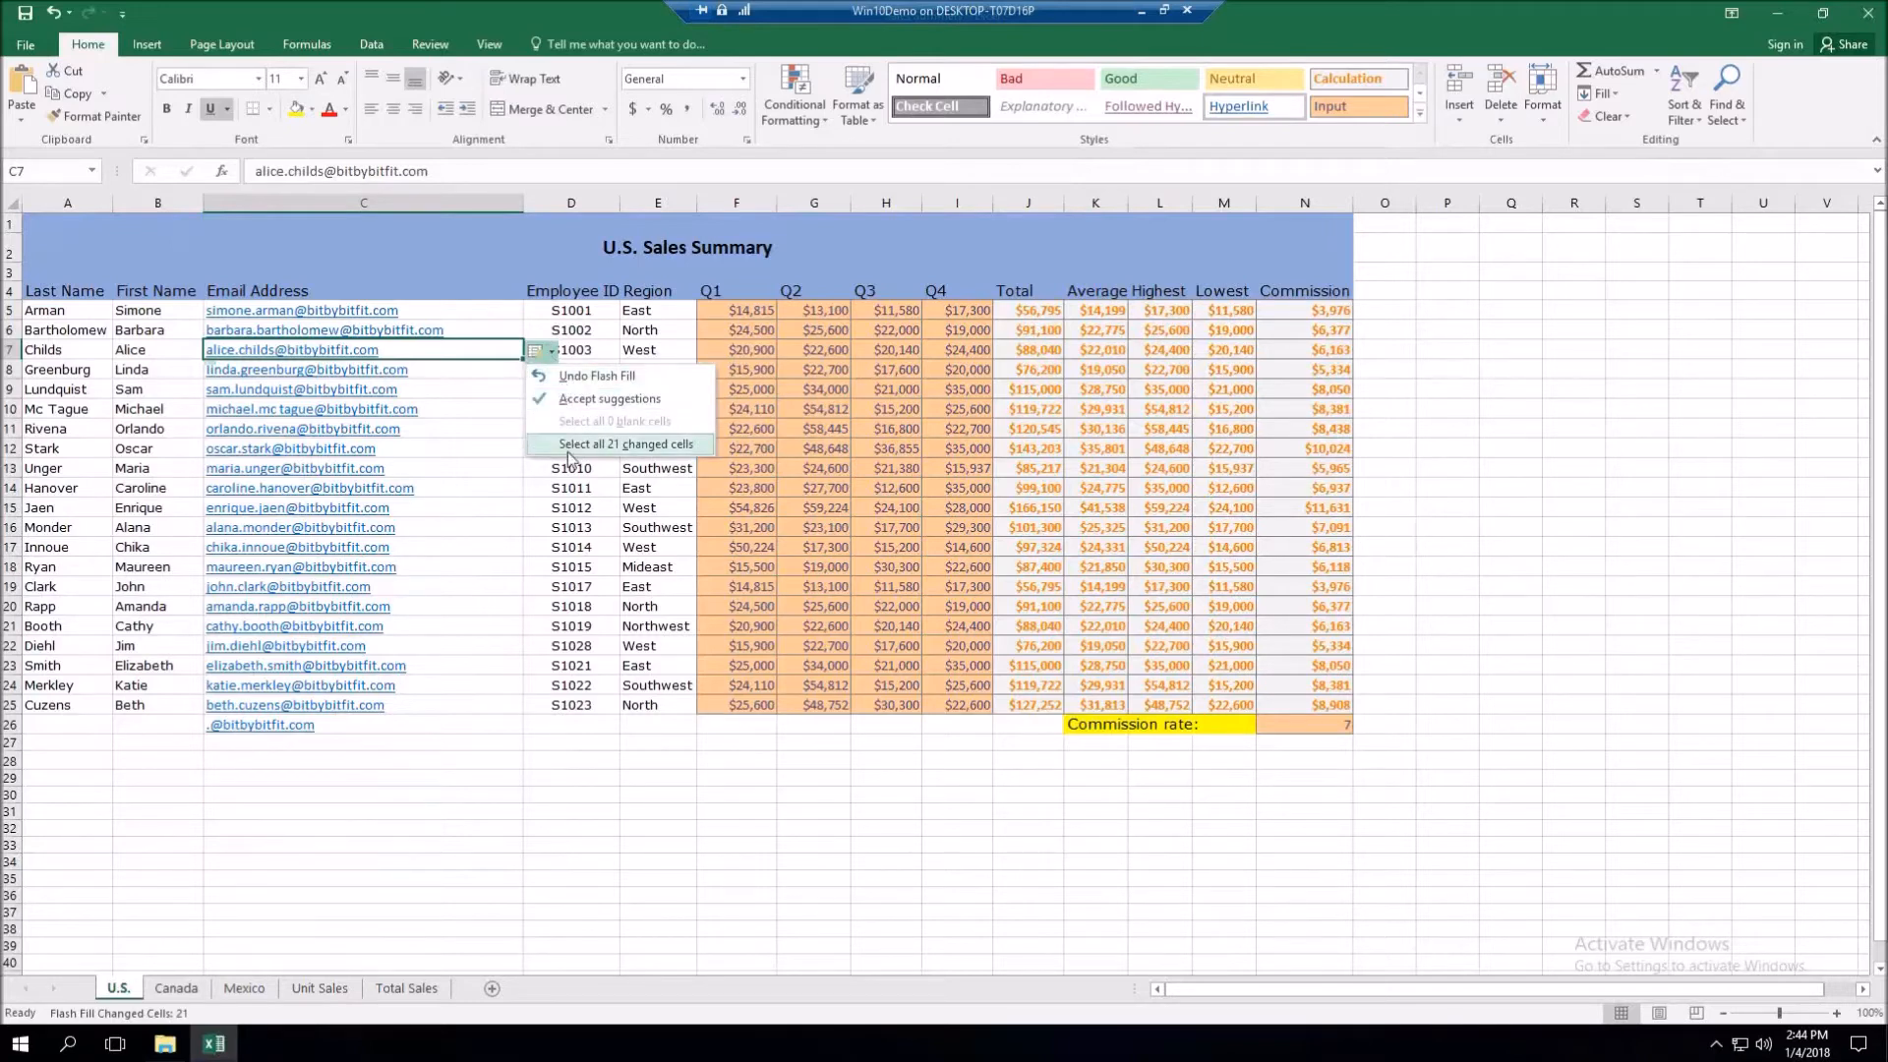
pyautogui.click(570, 400)
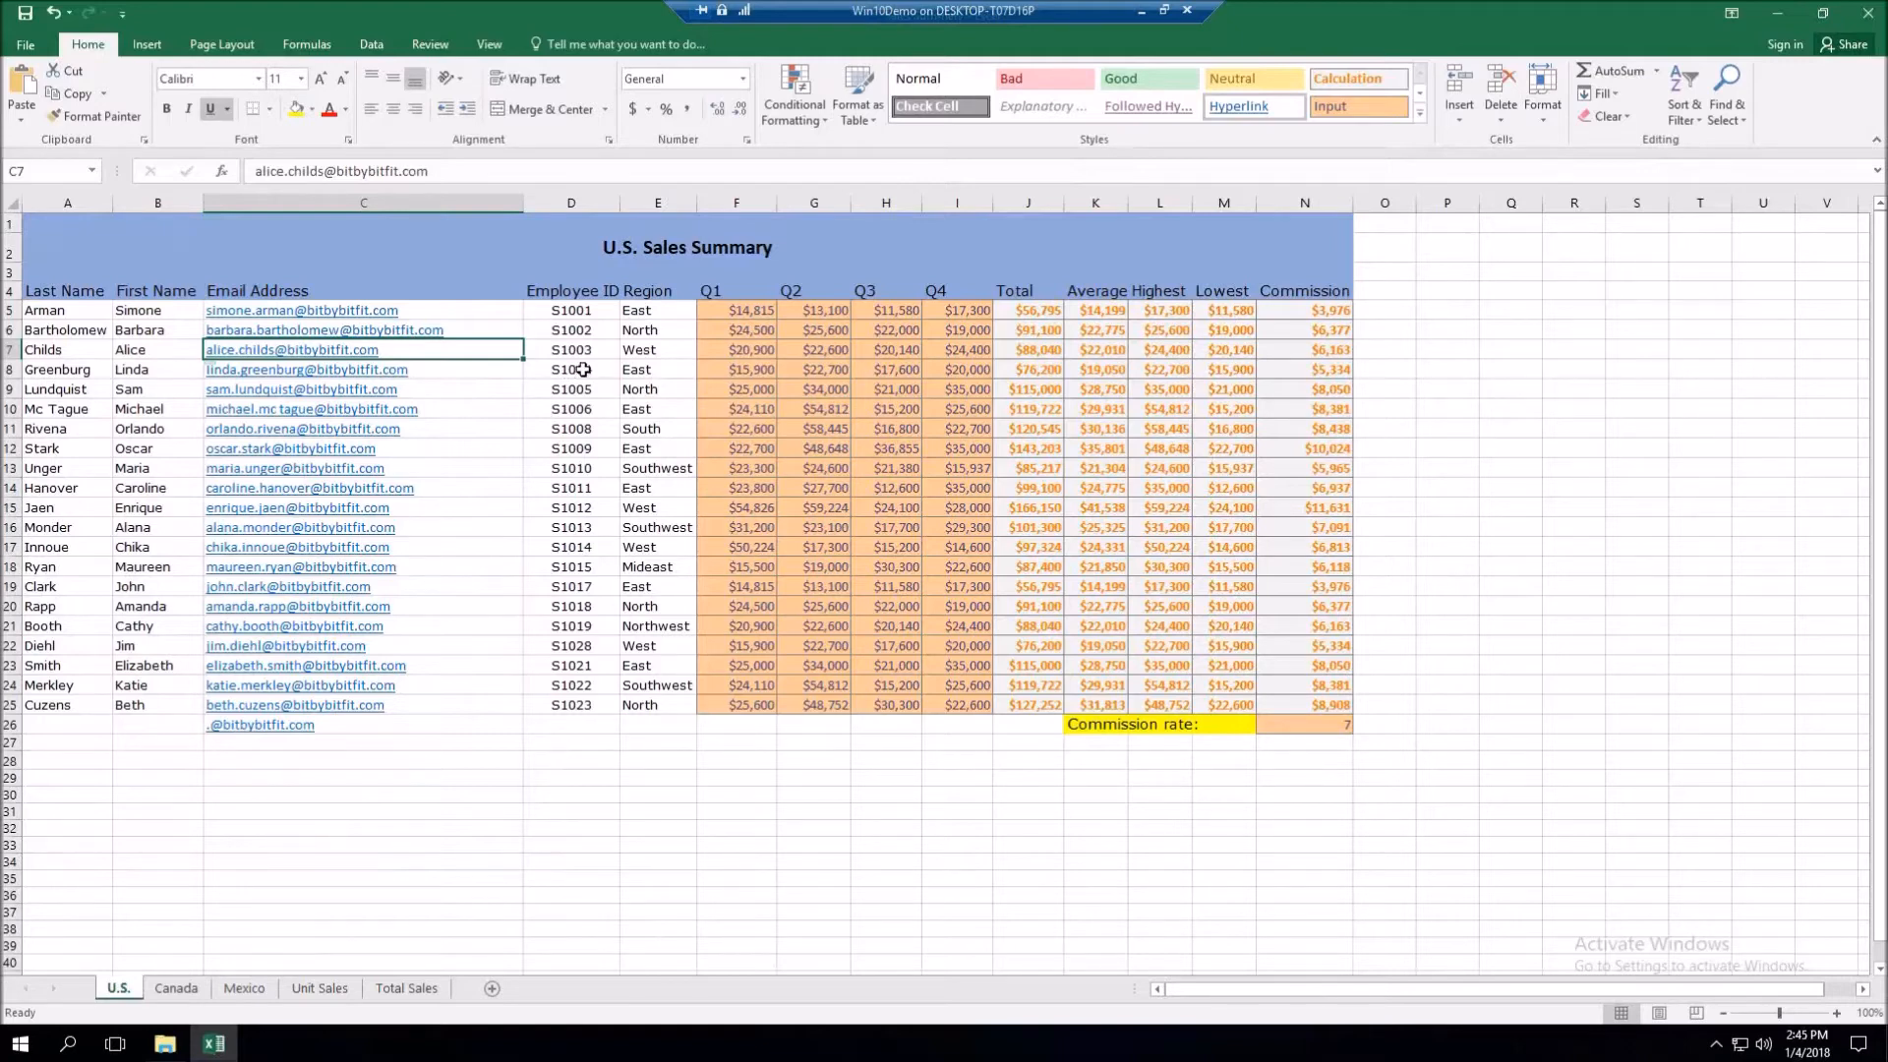
# - Undo the Flash Fill, rerun Home > Fill > Flash Fill on C6:C25, then undo it again
pyautogui.hotkey('ctrl', 'z')
pyautogui.hotkey('ctrl', 'z')
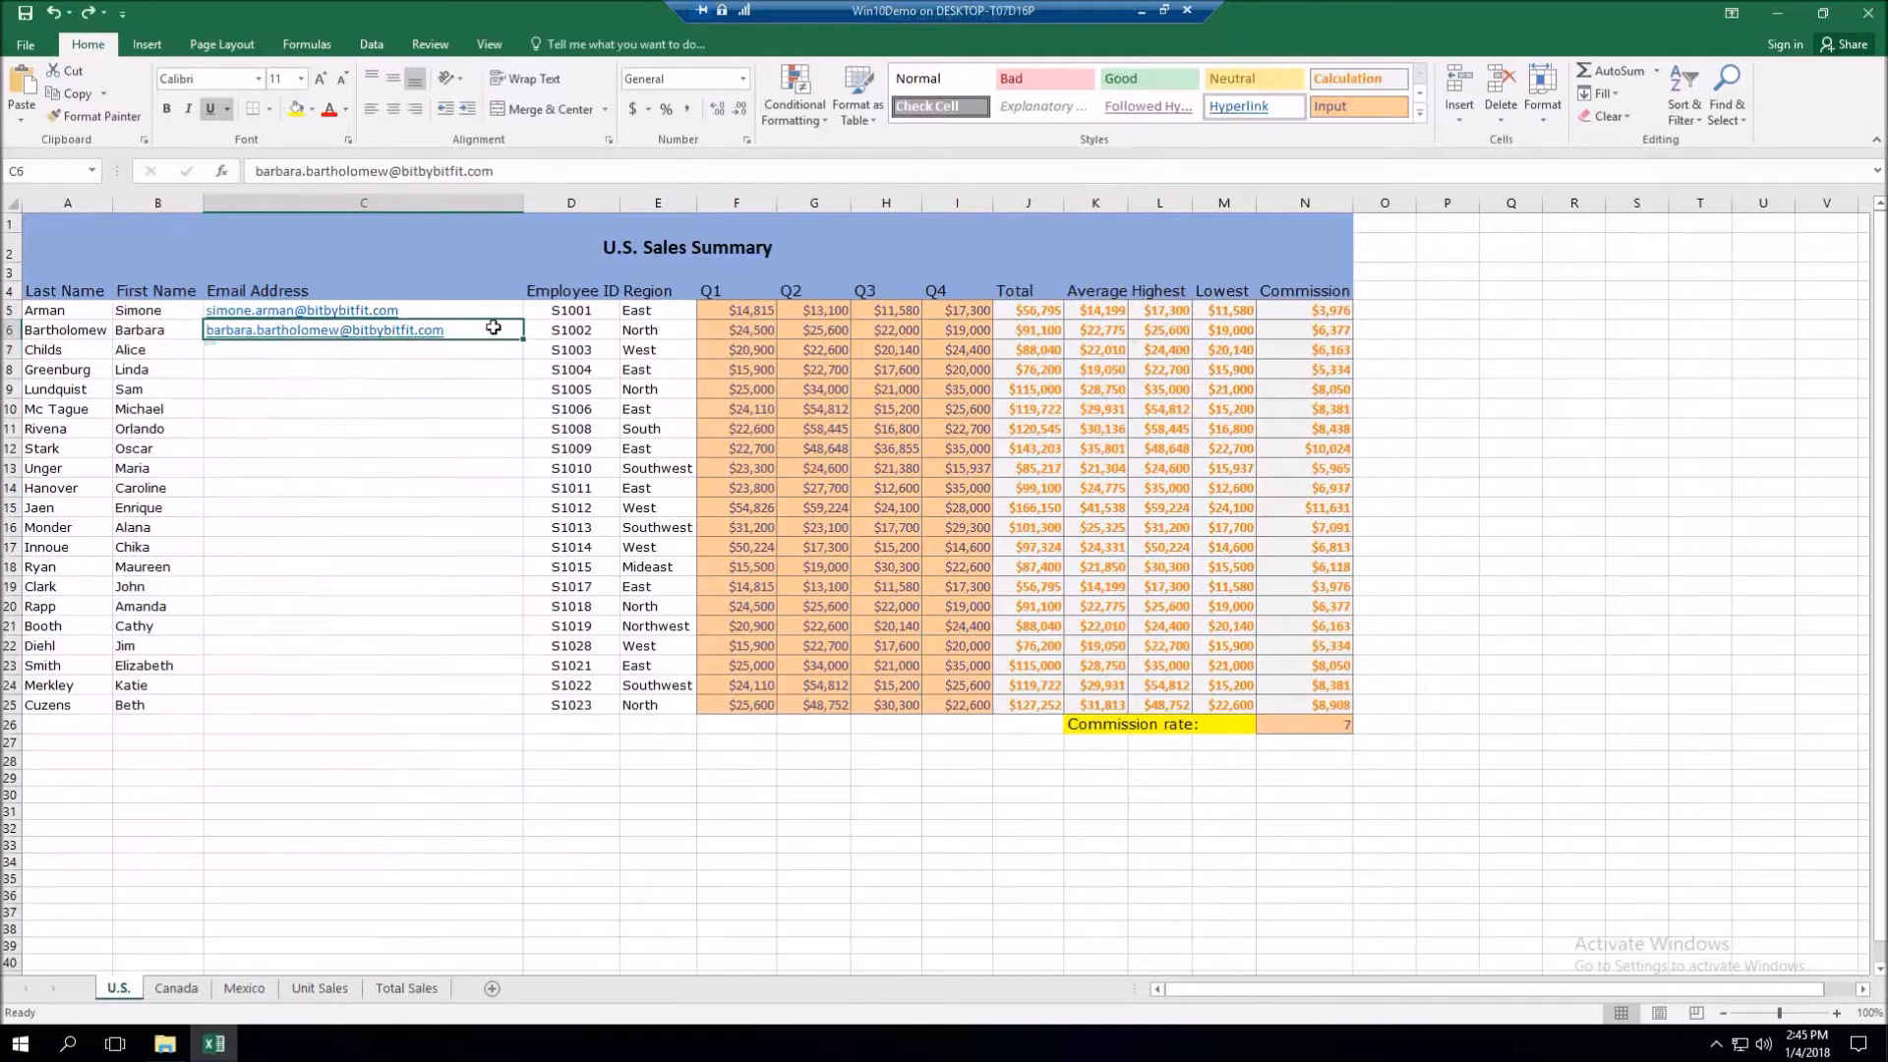
pyautogui.moveTo(498, 373); pyautogui.dragTo(476, 704)
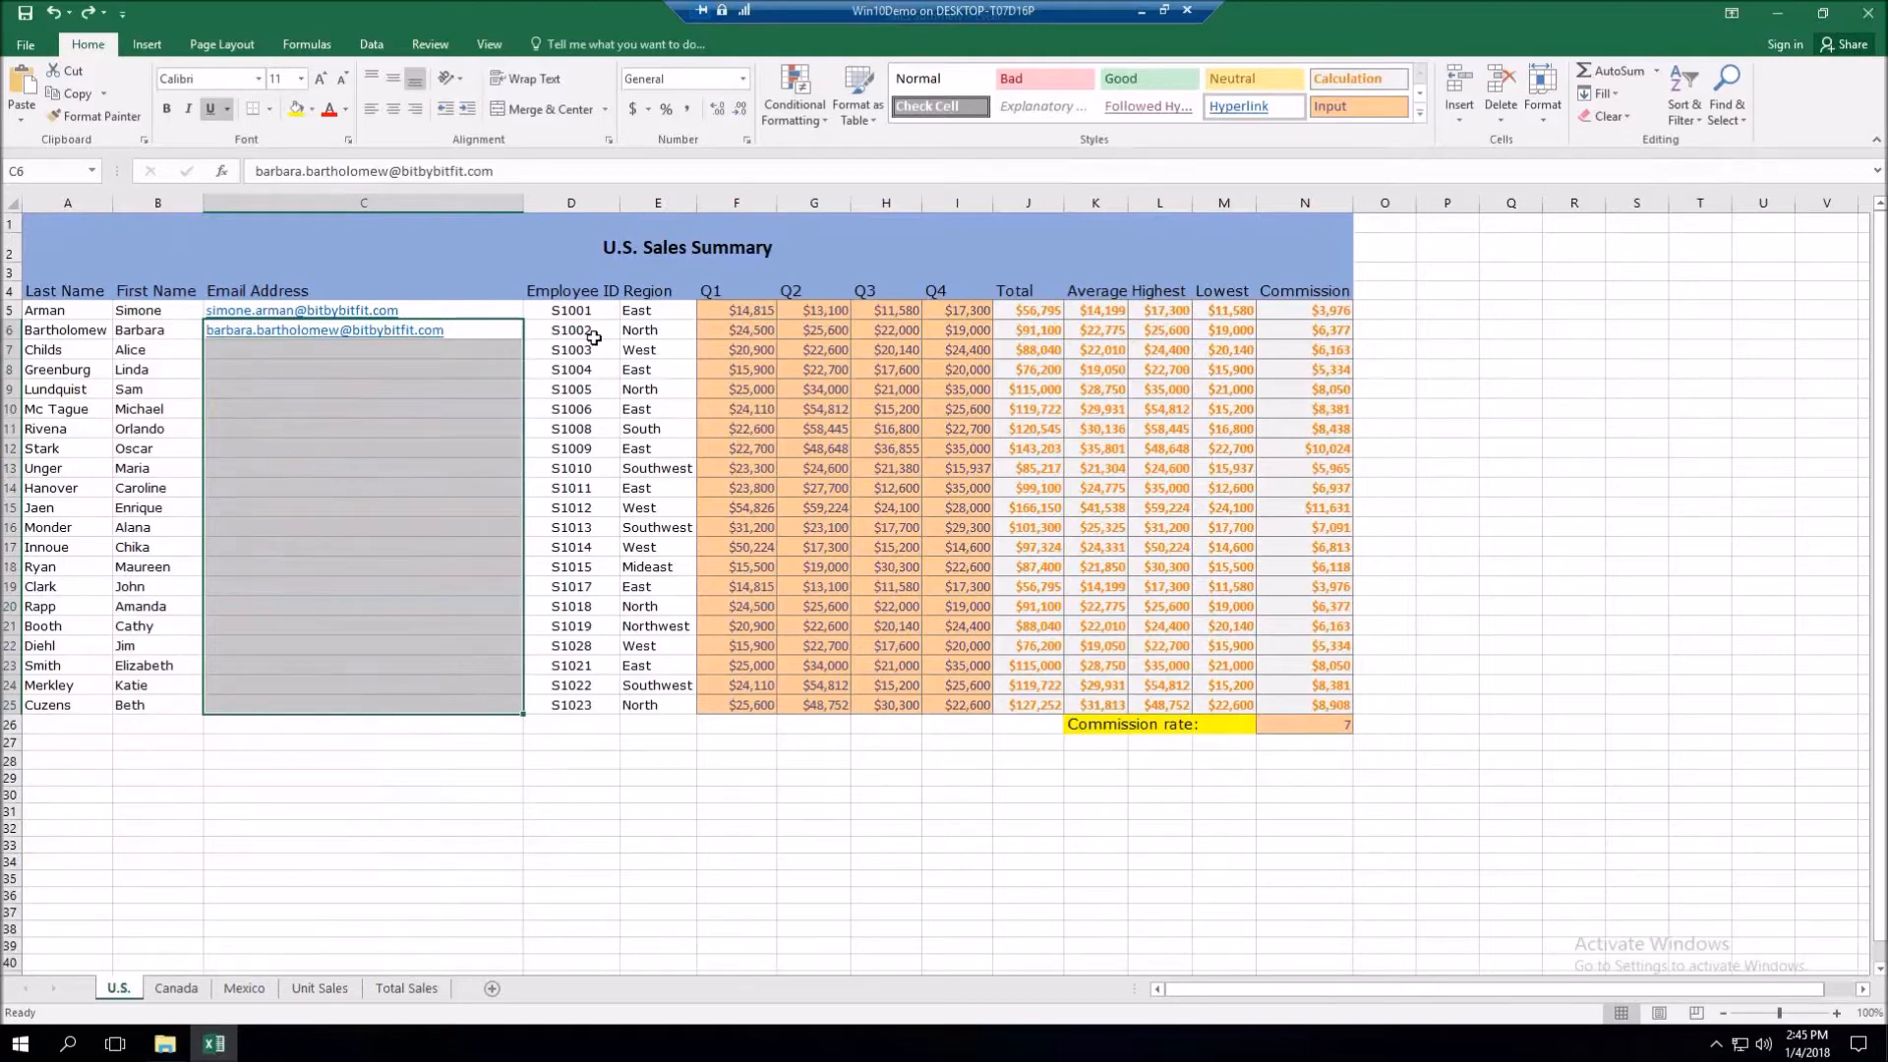
pyautogui.click(1613, 101)
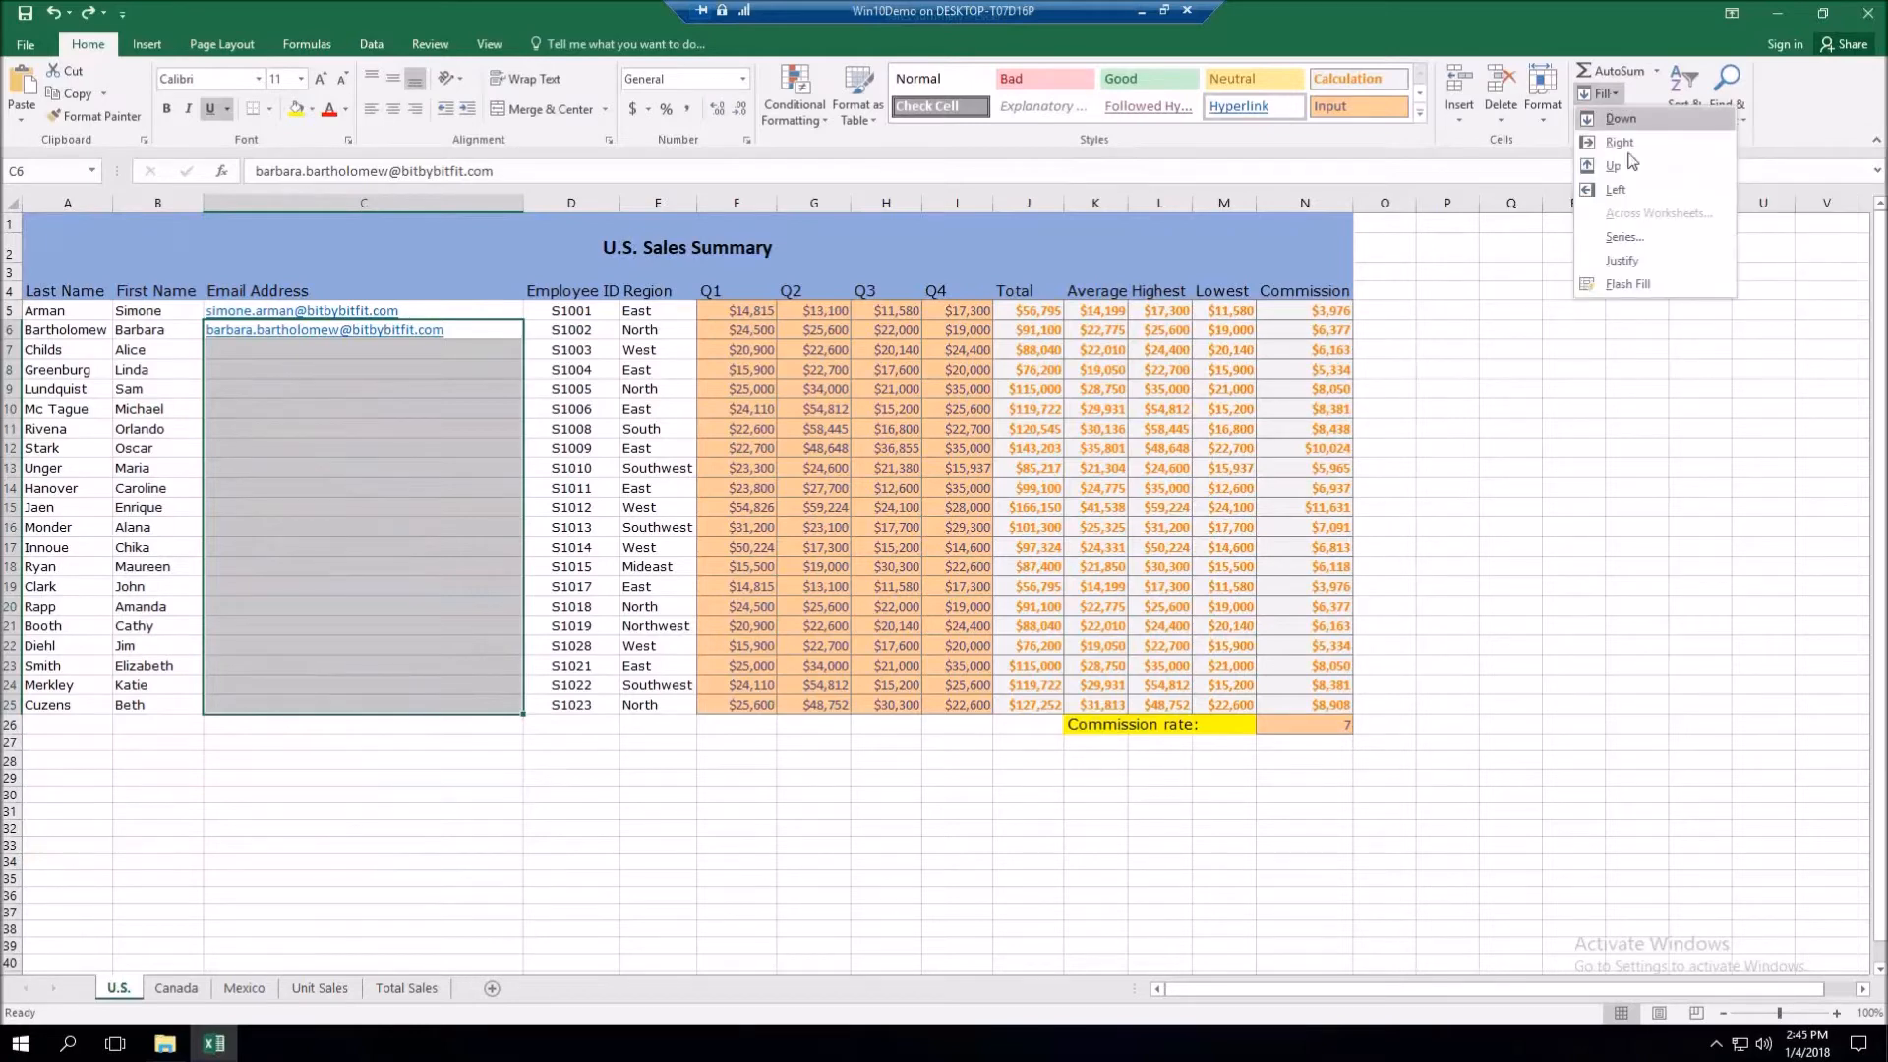
pyautogui.click(1632, 285)
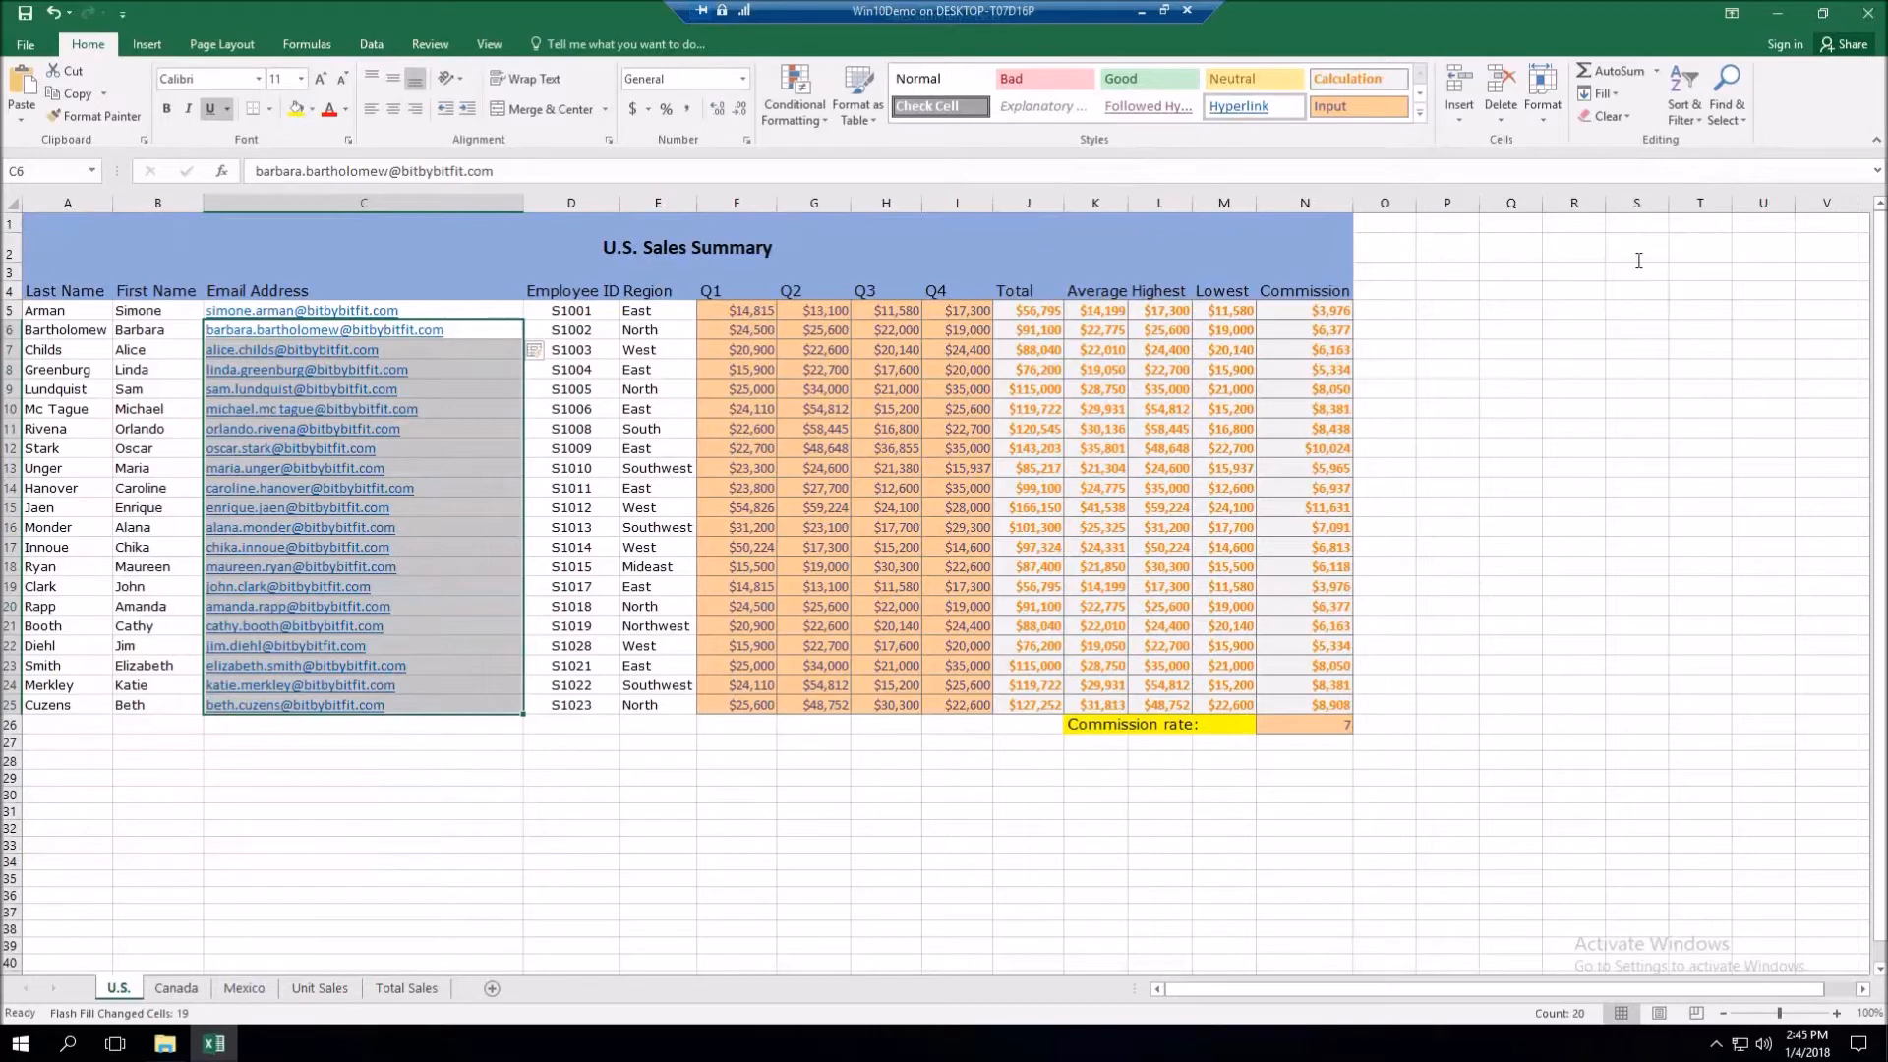
pyautogui.click(1614, 96)
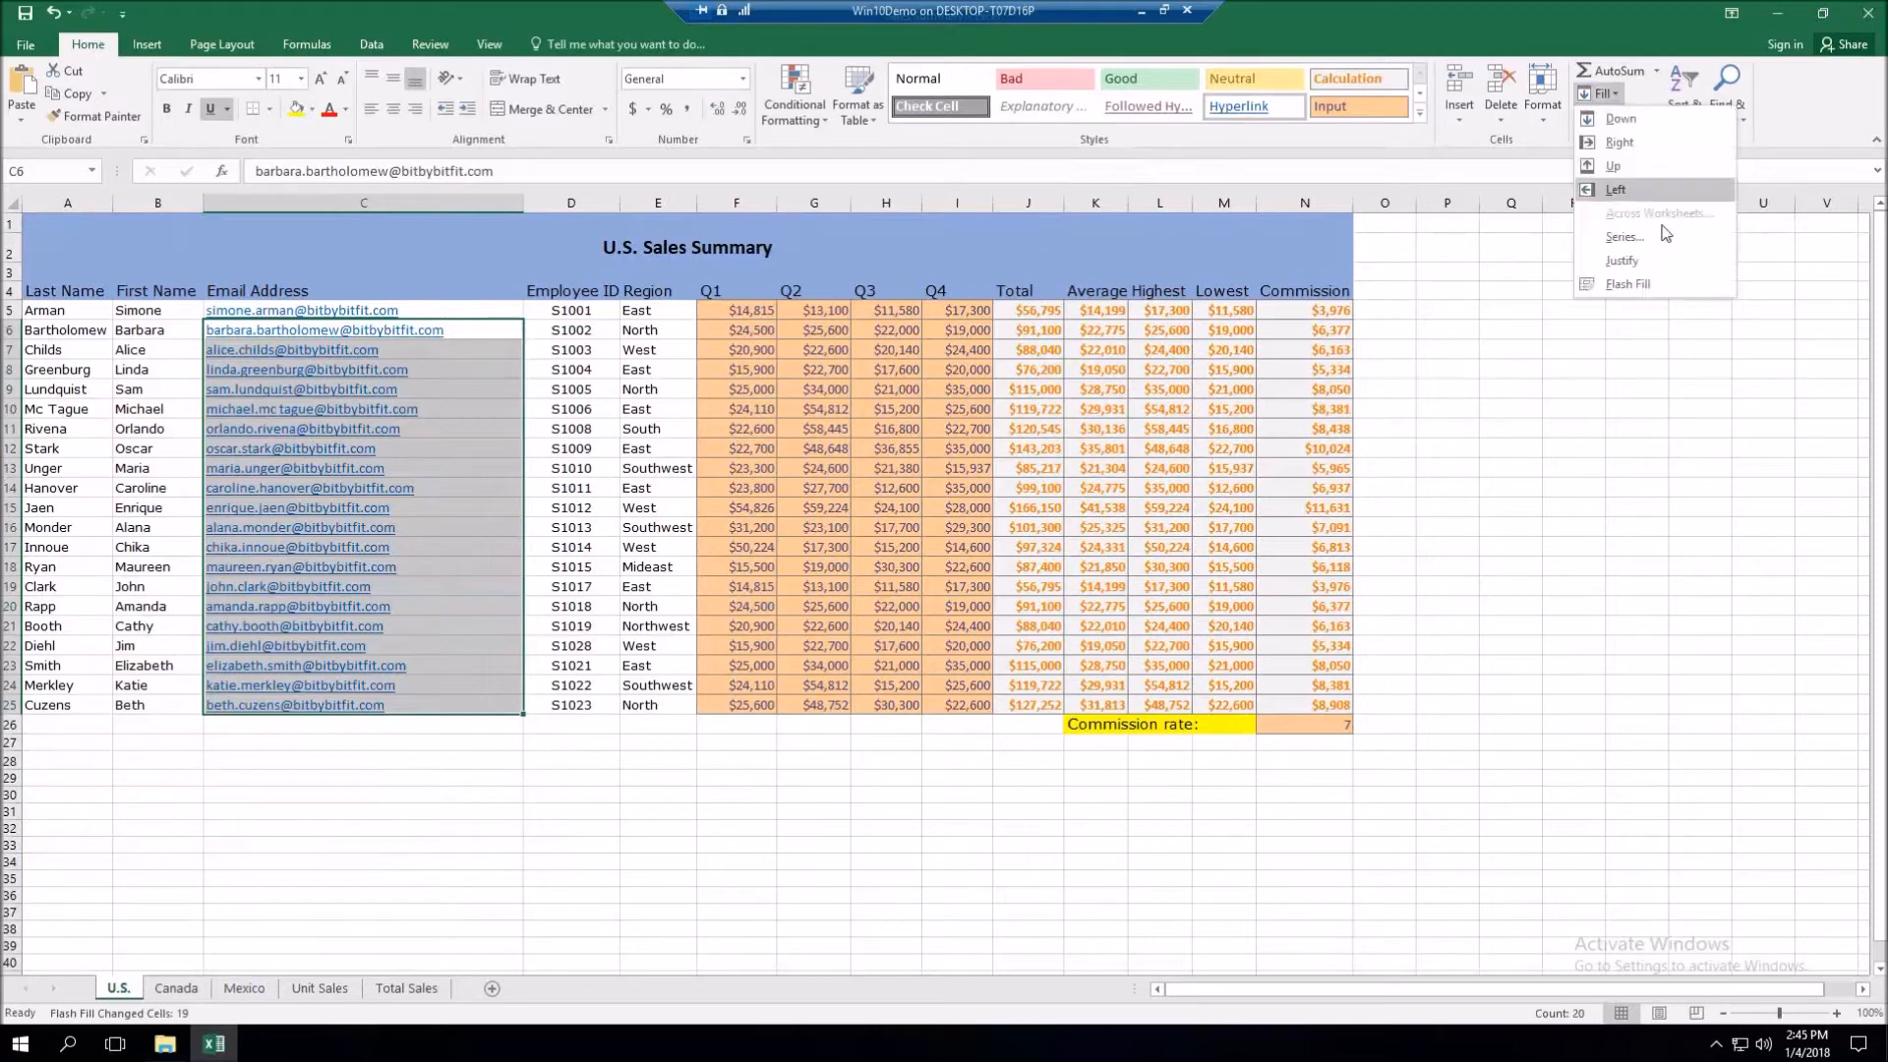
pyautogui.click(1628, 284)
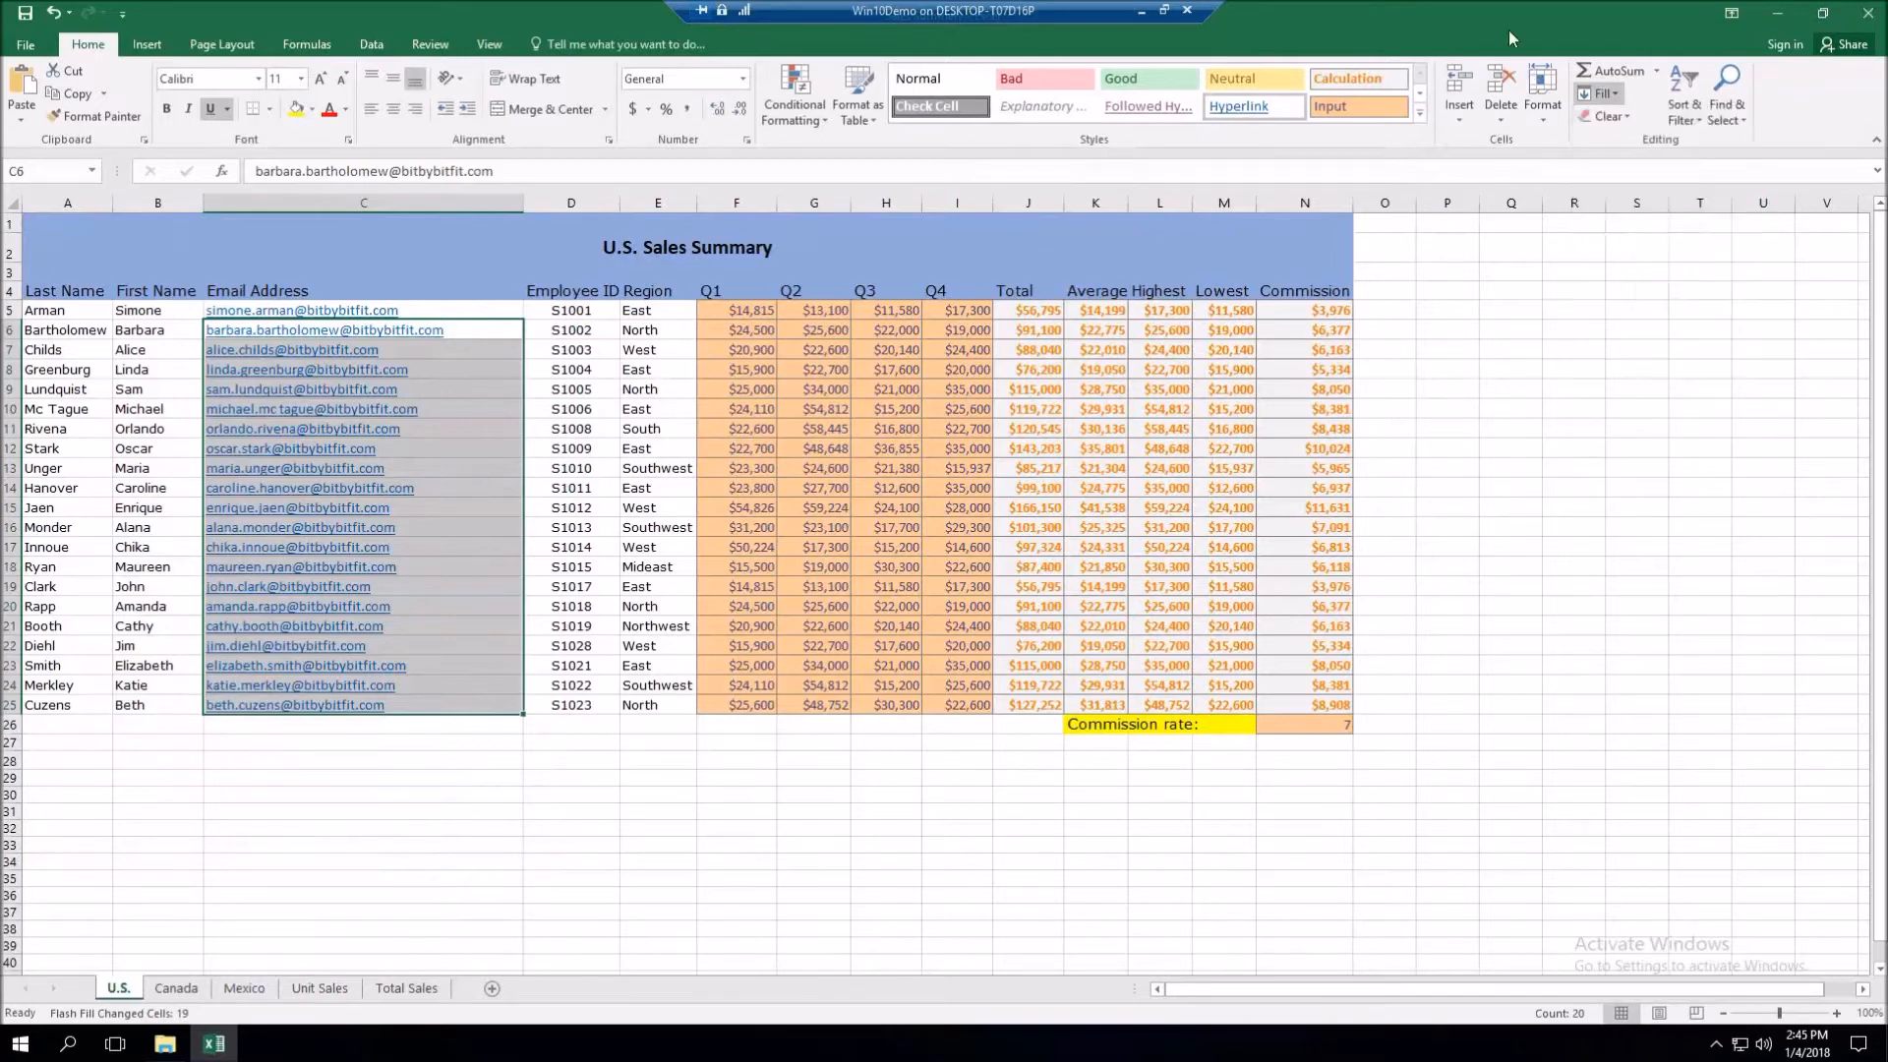
pyautogui.hotkey('ctrl', 'z')
# - On the Unit Sales sheet, add a City heading in C1 as a new table column
pyautogui.click(328, 989)
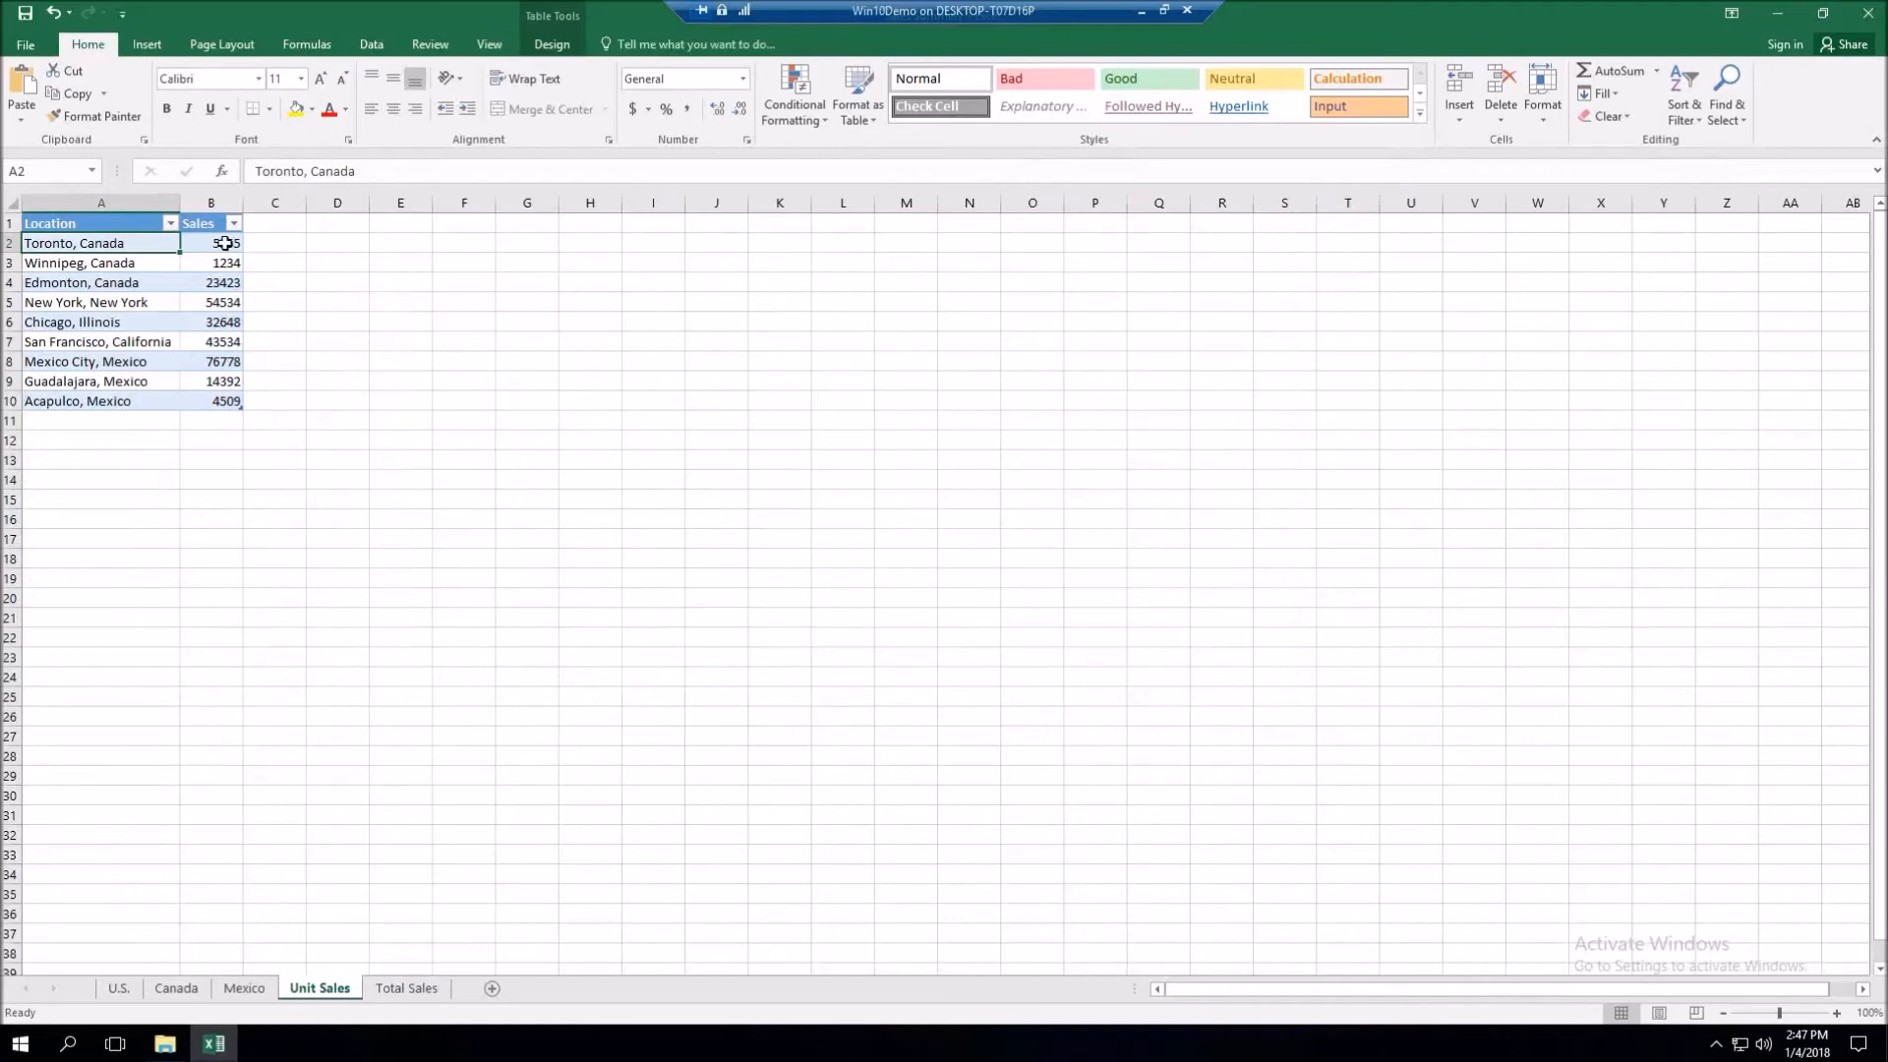
pyautogui.click(268, 223)
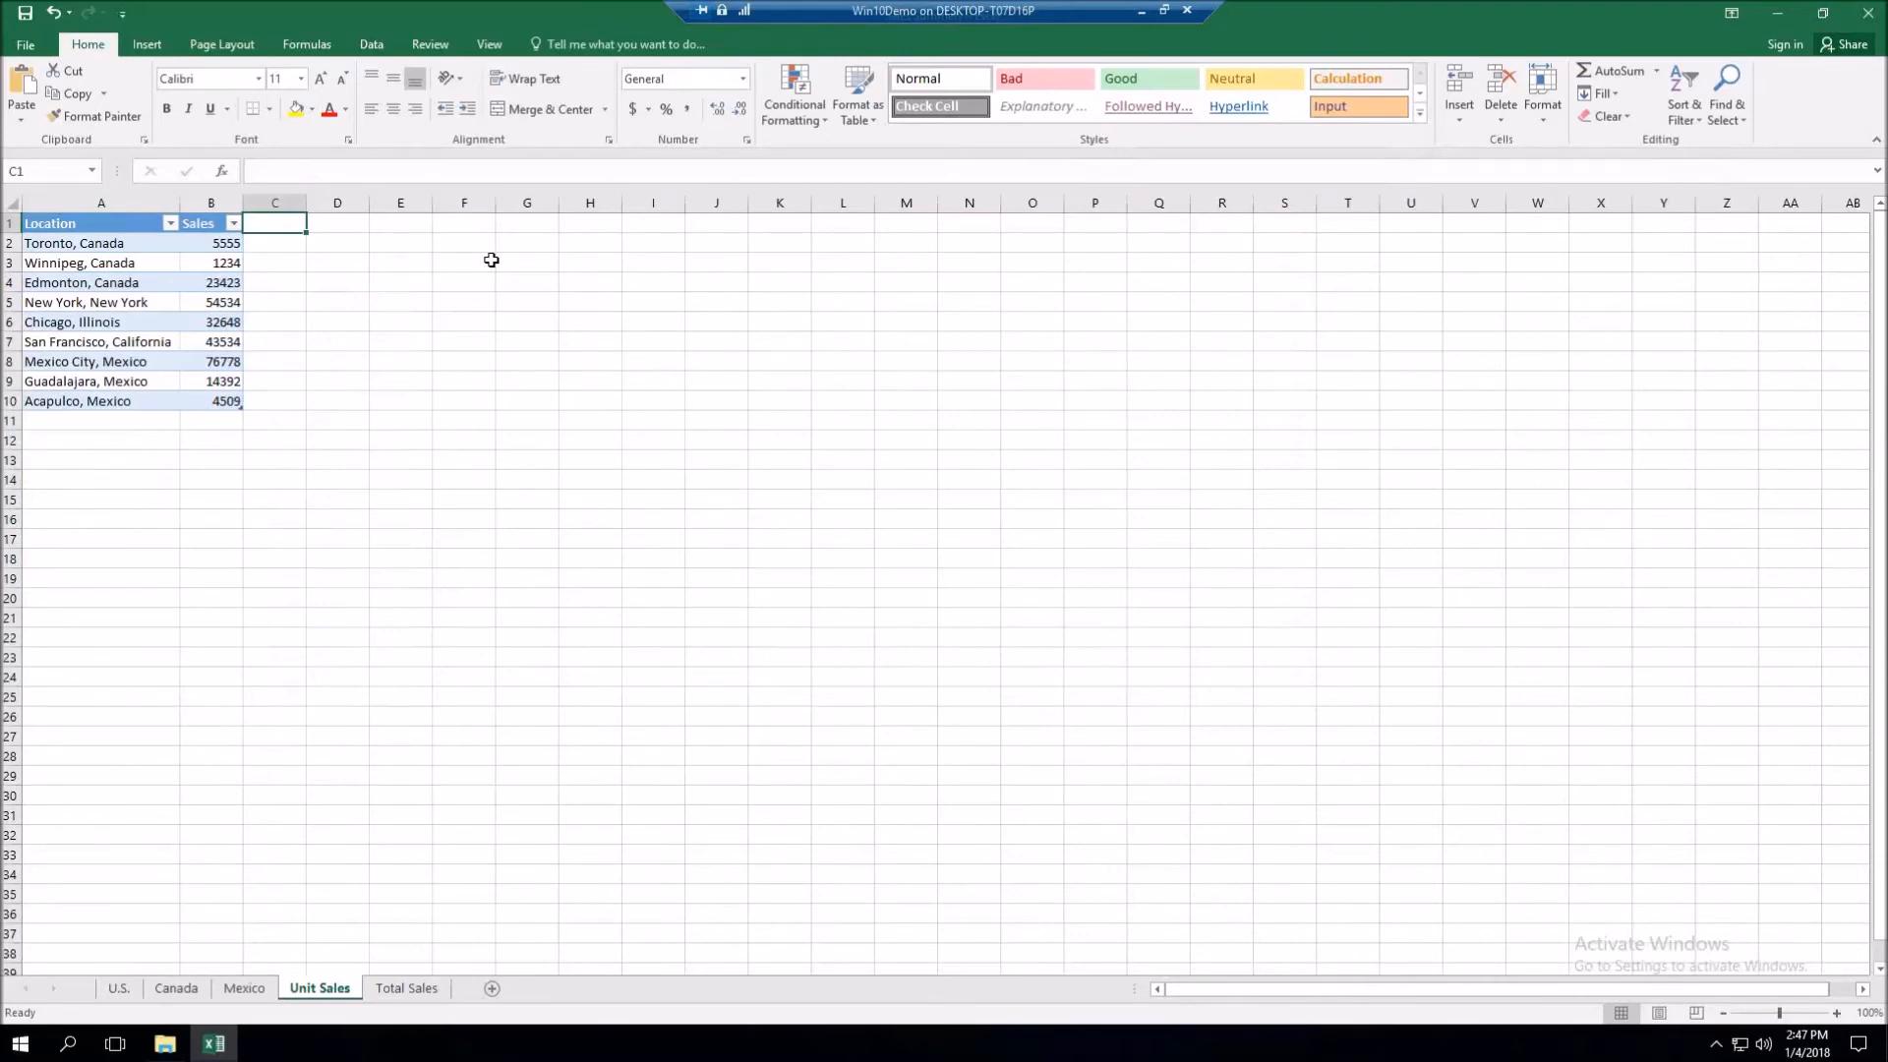
pyautogui.write('City')
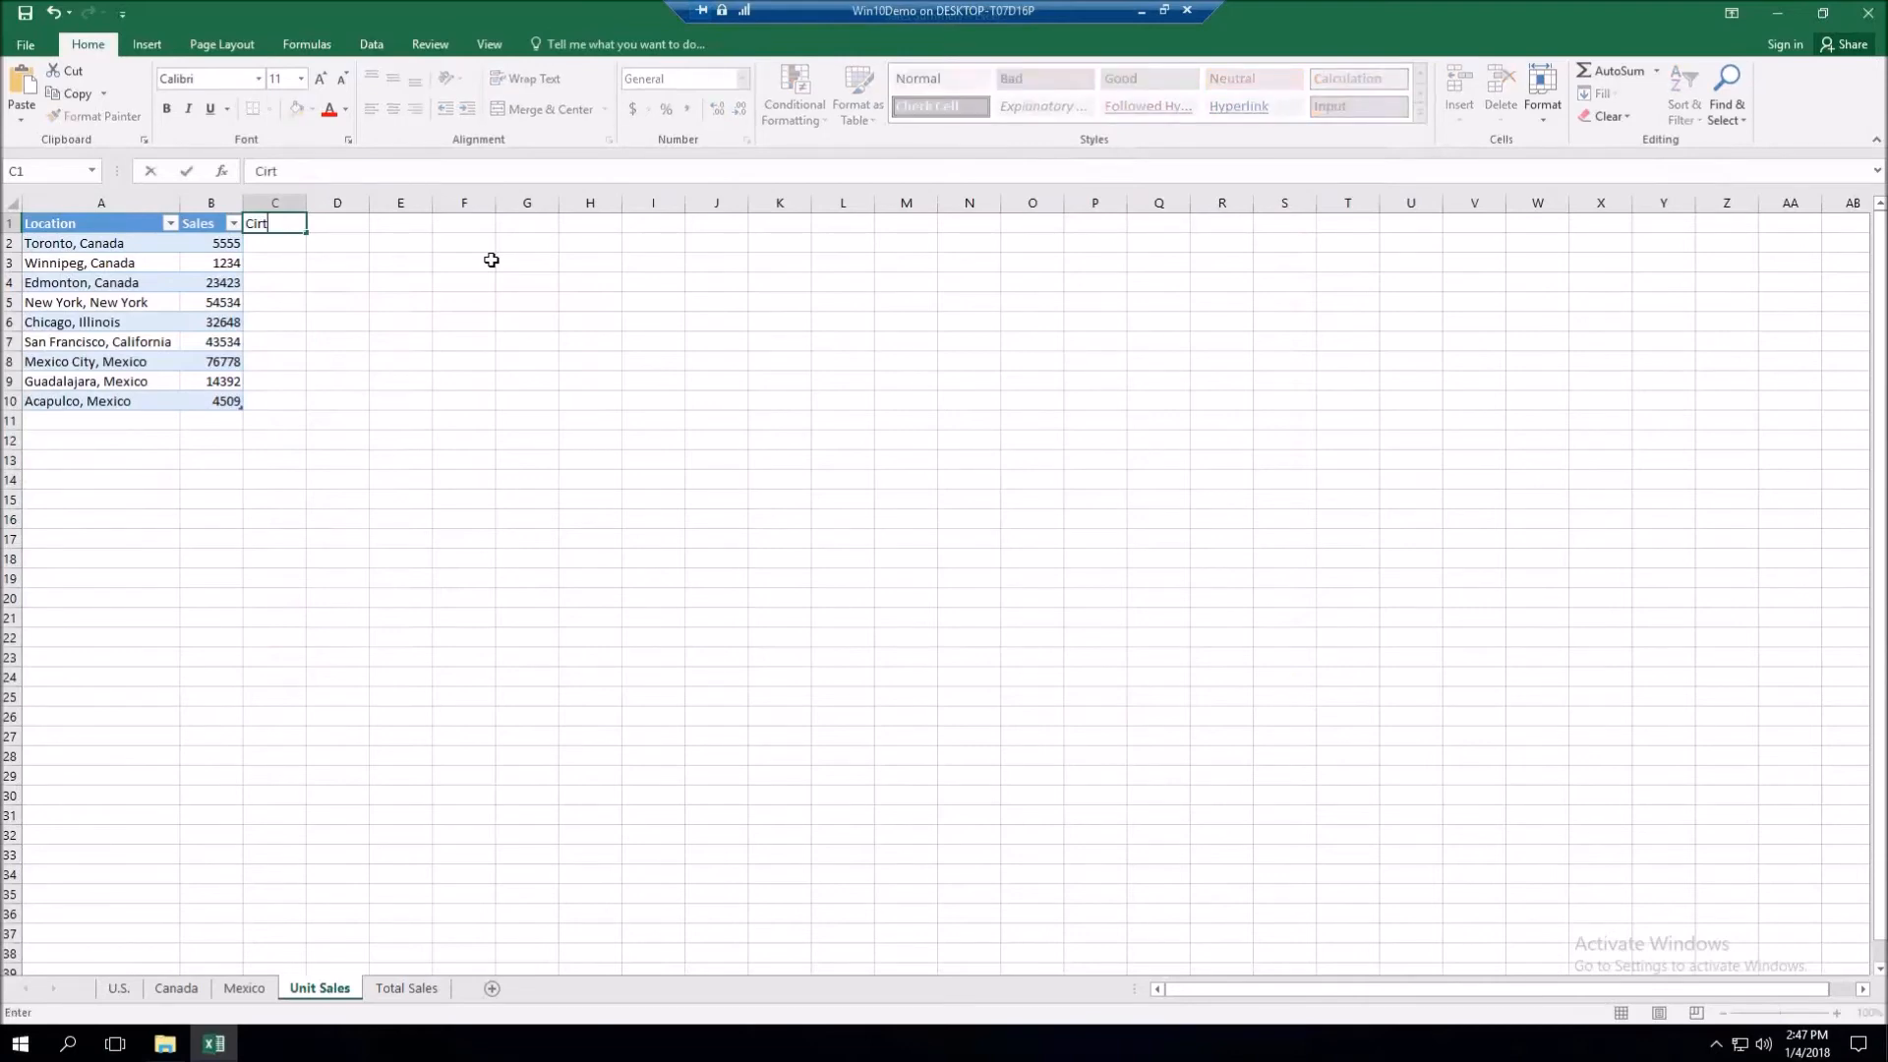
pyautogui.press('BackSpace')
pyautogui.press('BackSpace')
pyautogui.write('ty')
pyautogui.press('Return')
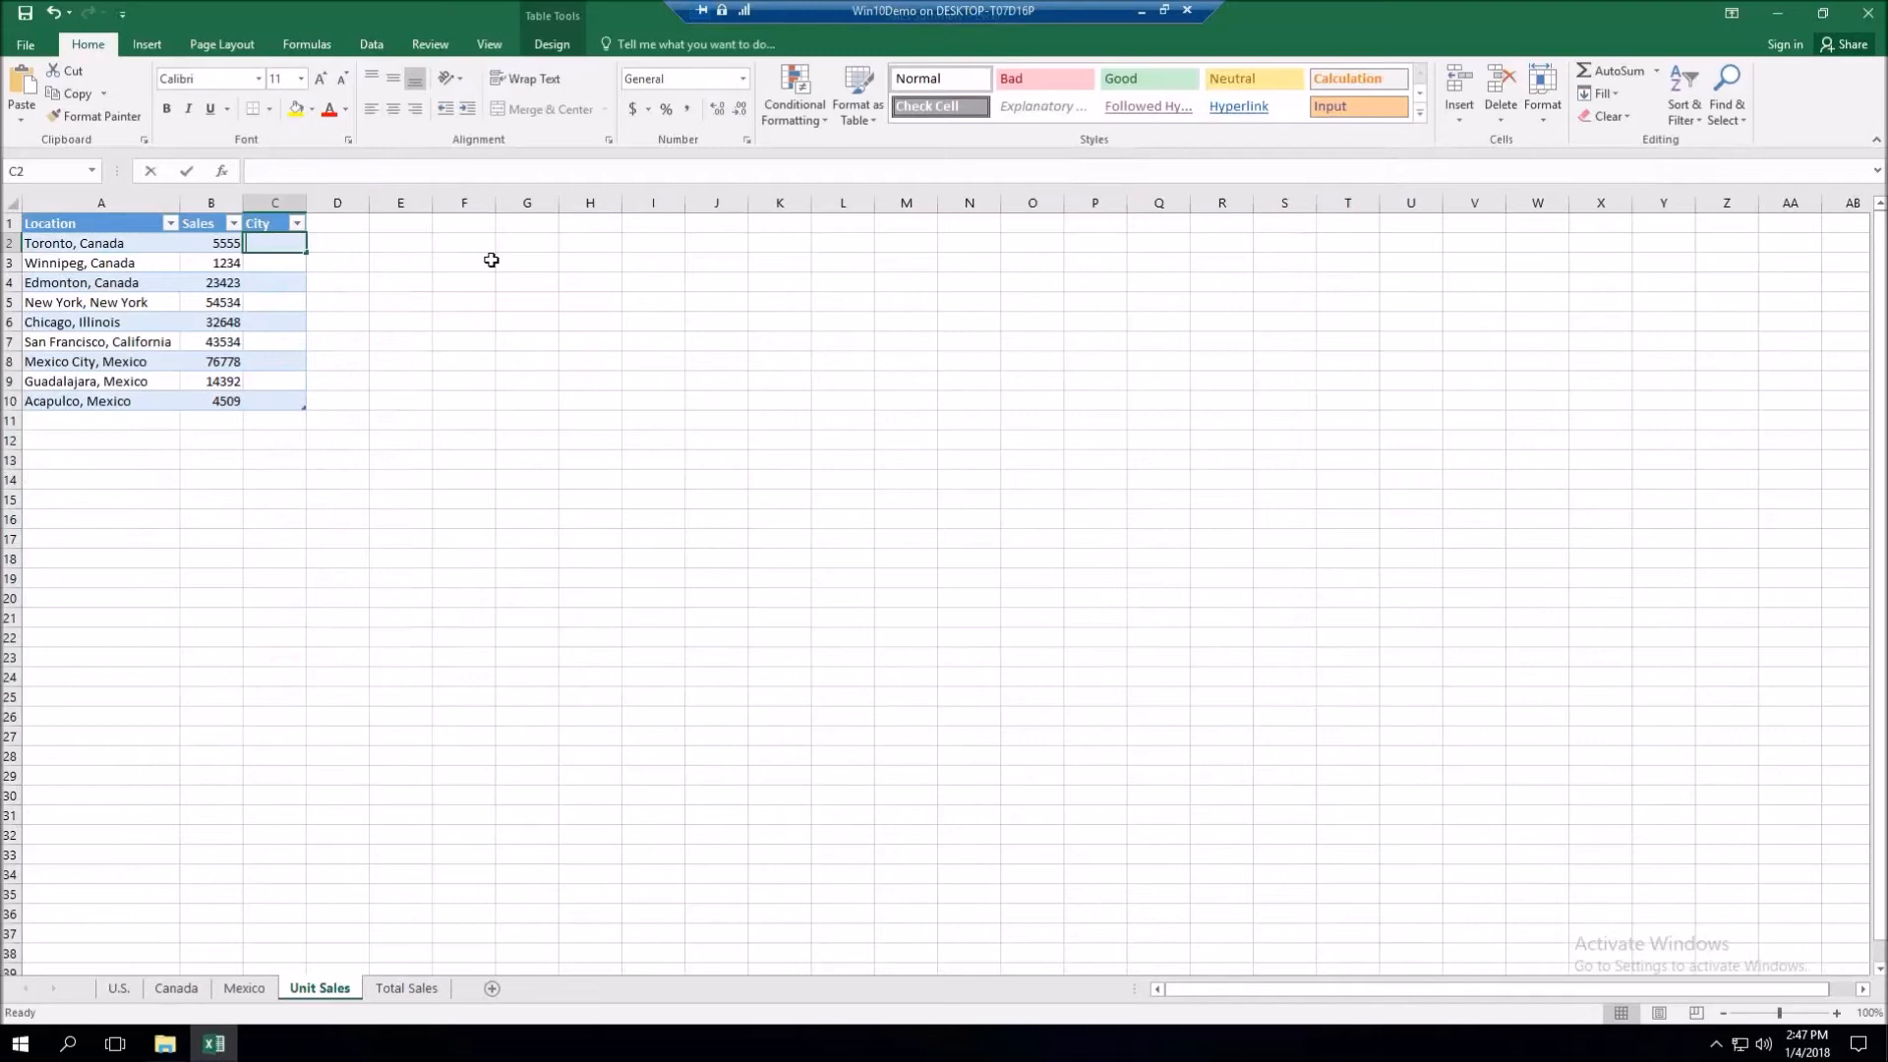
# - Flash Fill the City column from the example Toronto and autofit column C
pyautogui.write('Toronto')
pyautogui.press('Return')
pyautogui.hotkey('ctrl', 'e')
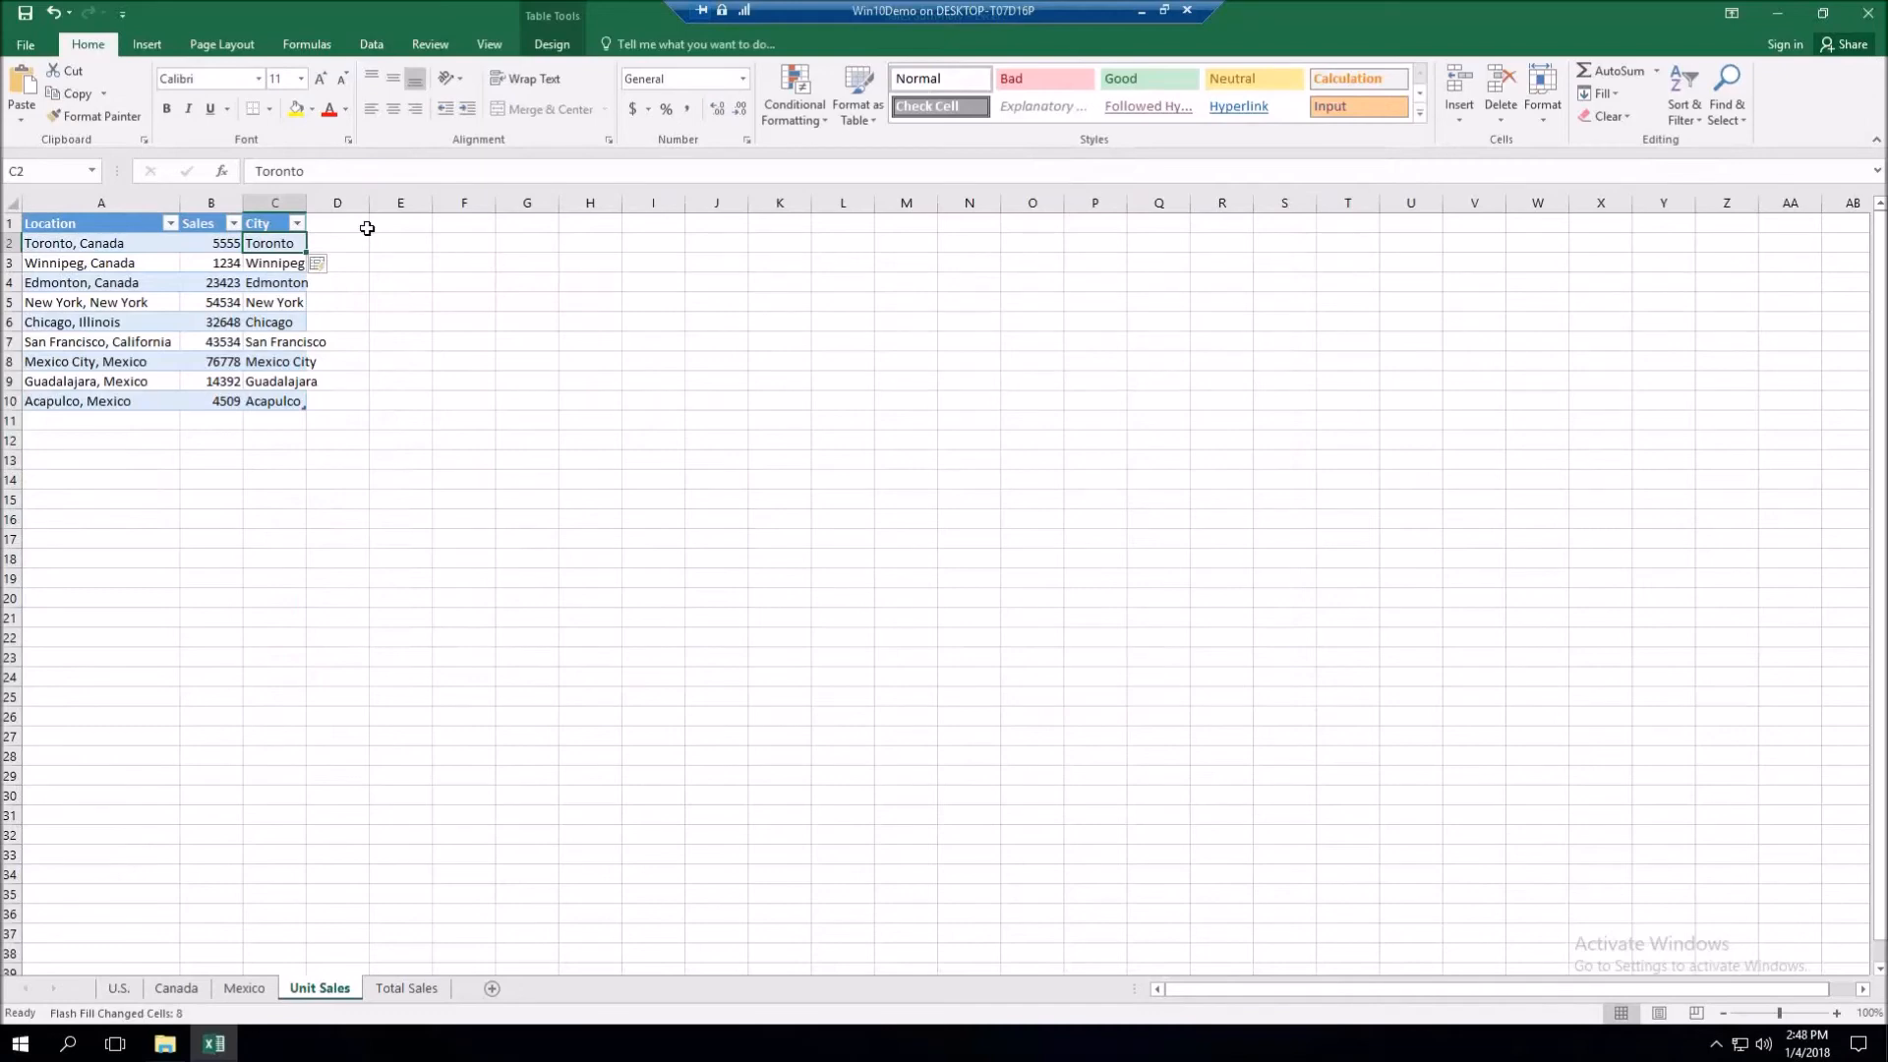
pyautogui.doubleClick(306, 203)
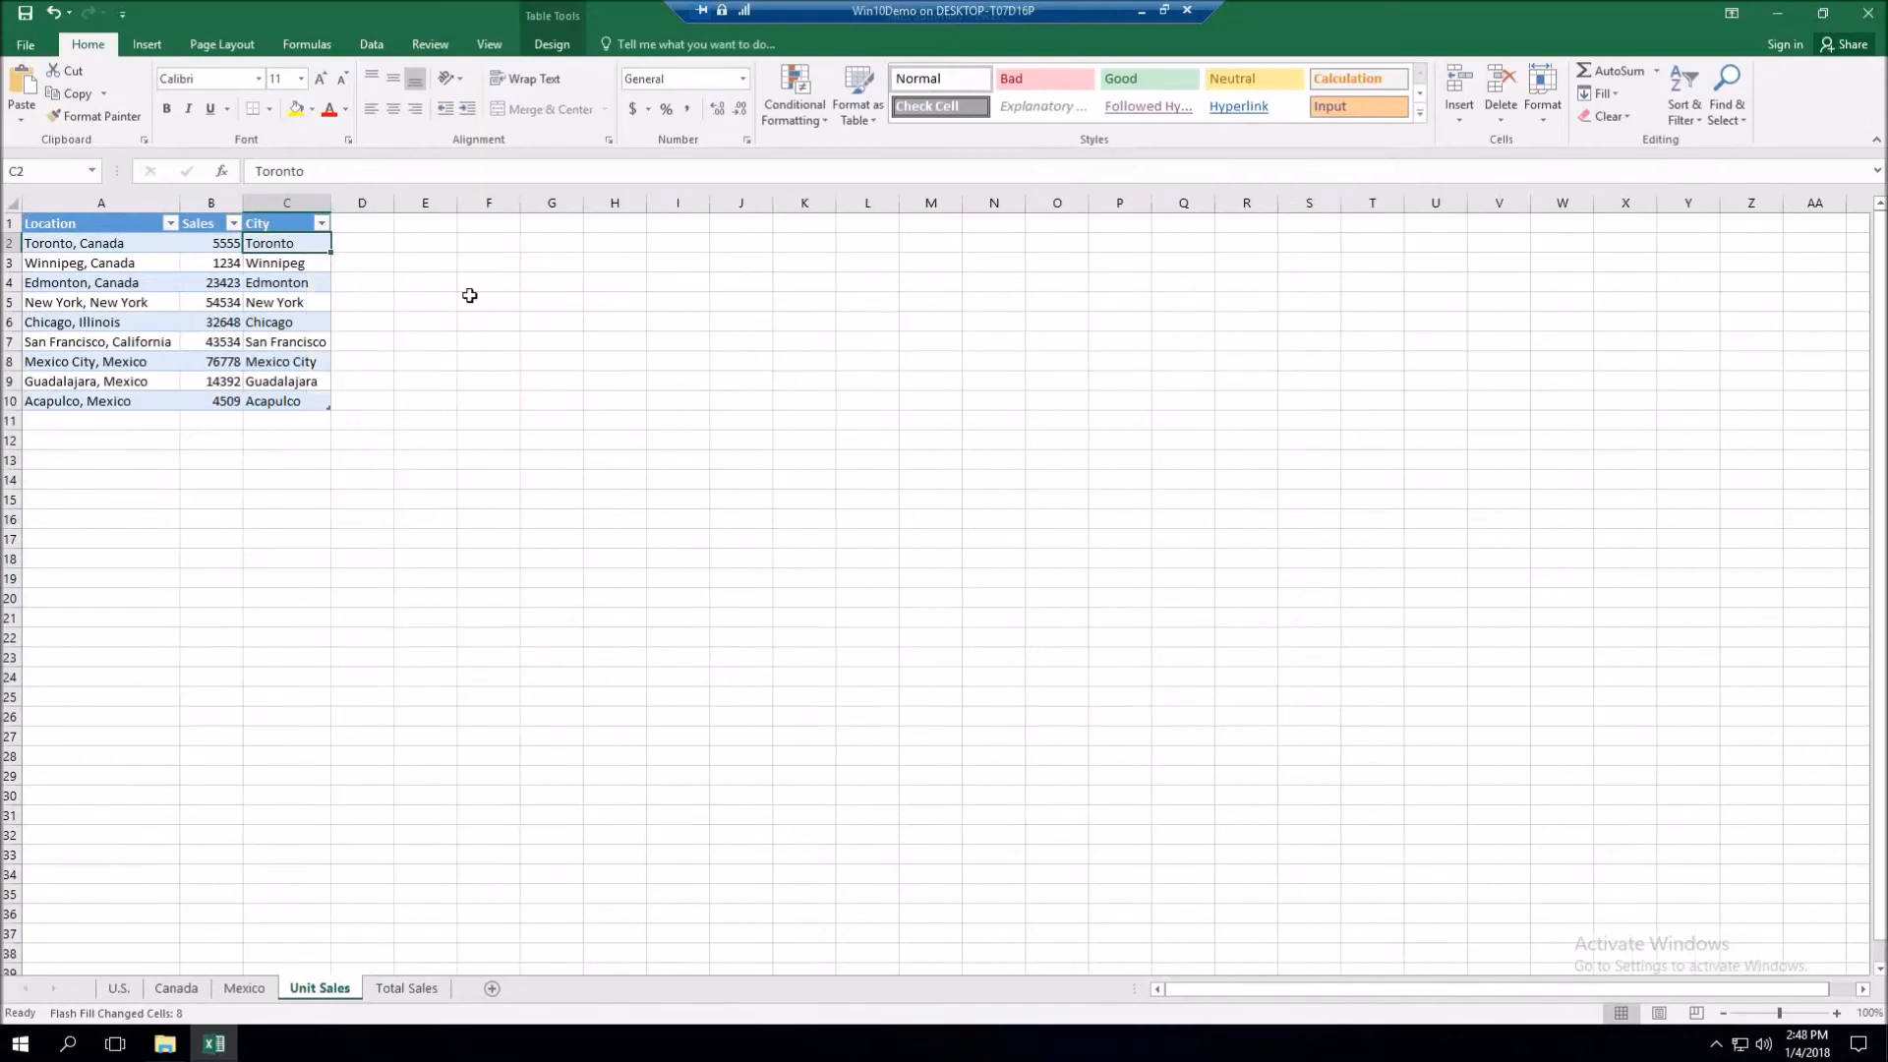
# - Add a 'State or Country' heading in D1
pyautogui.click(357, 226)
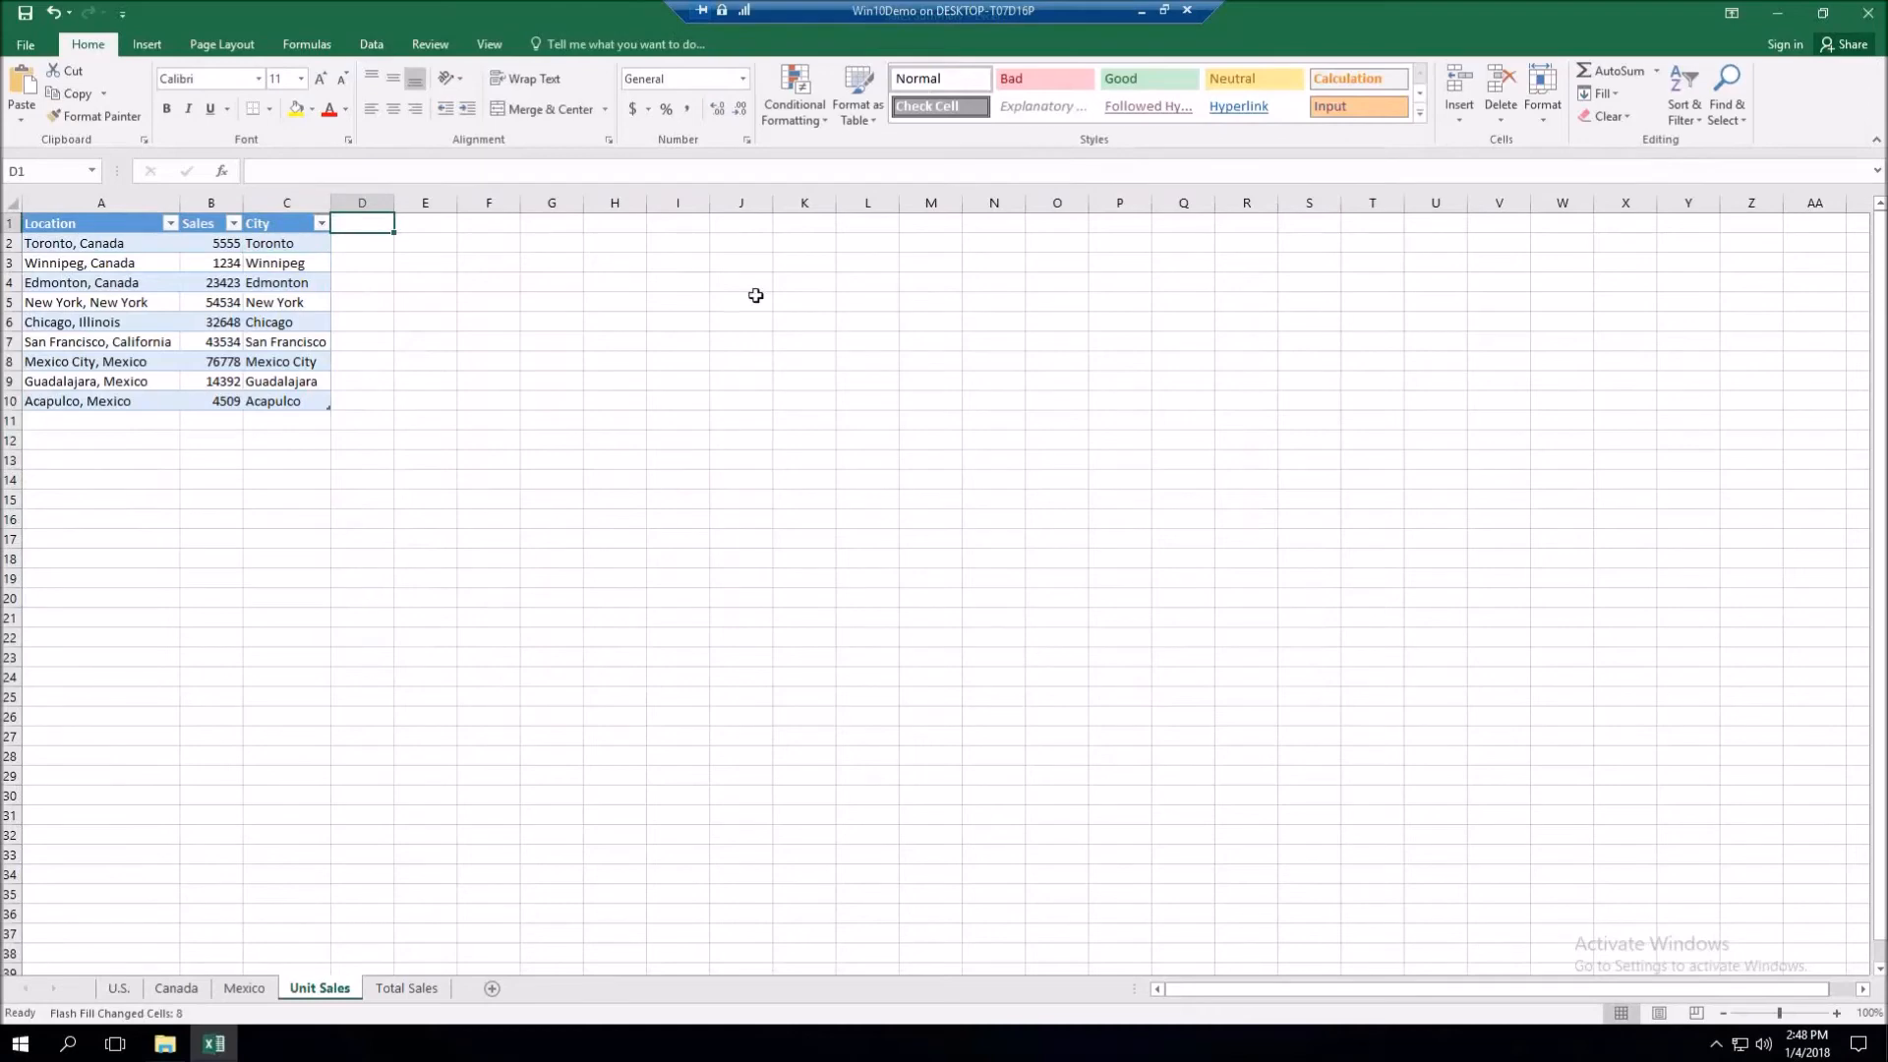
pyautogui.write('S')
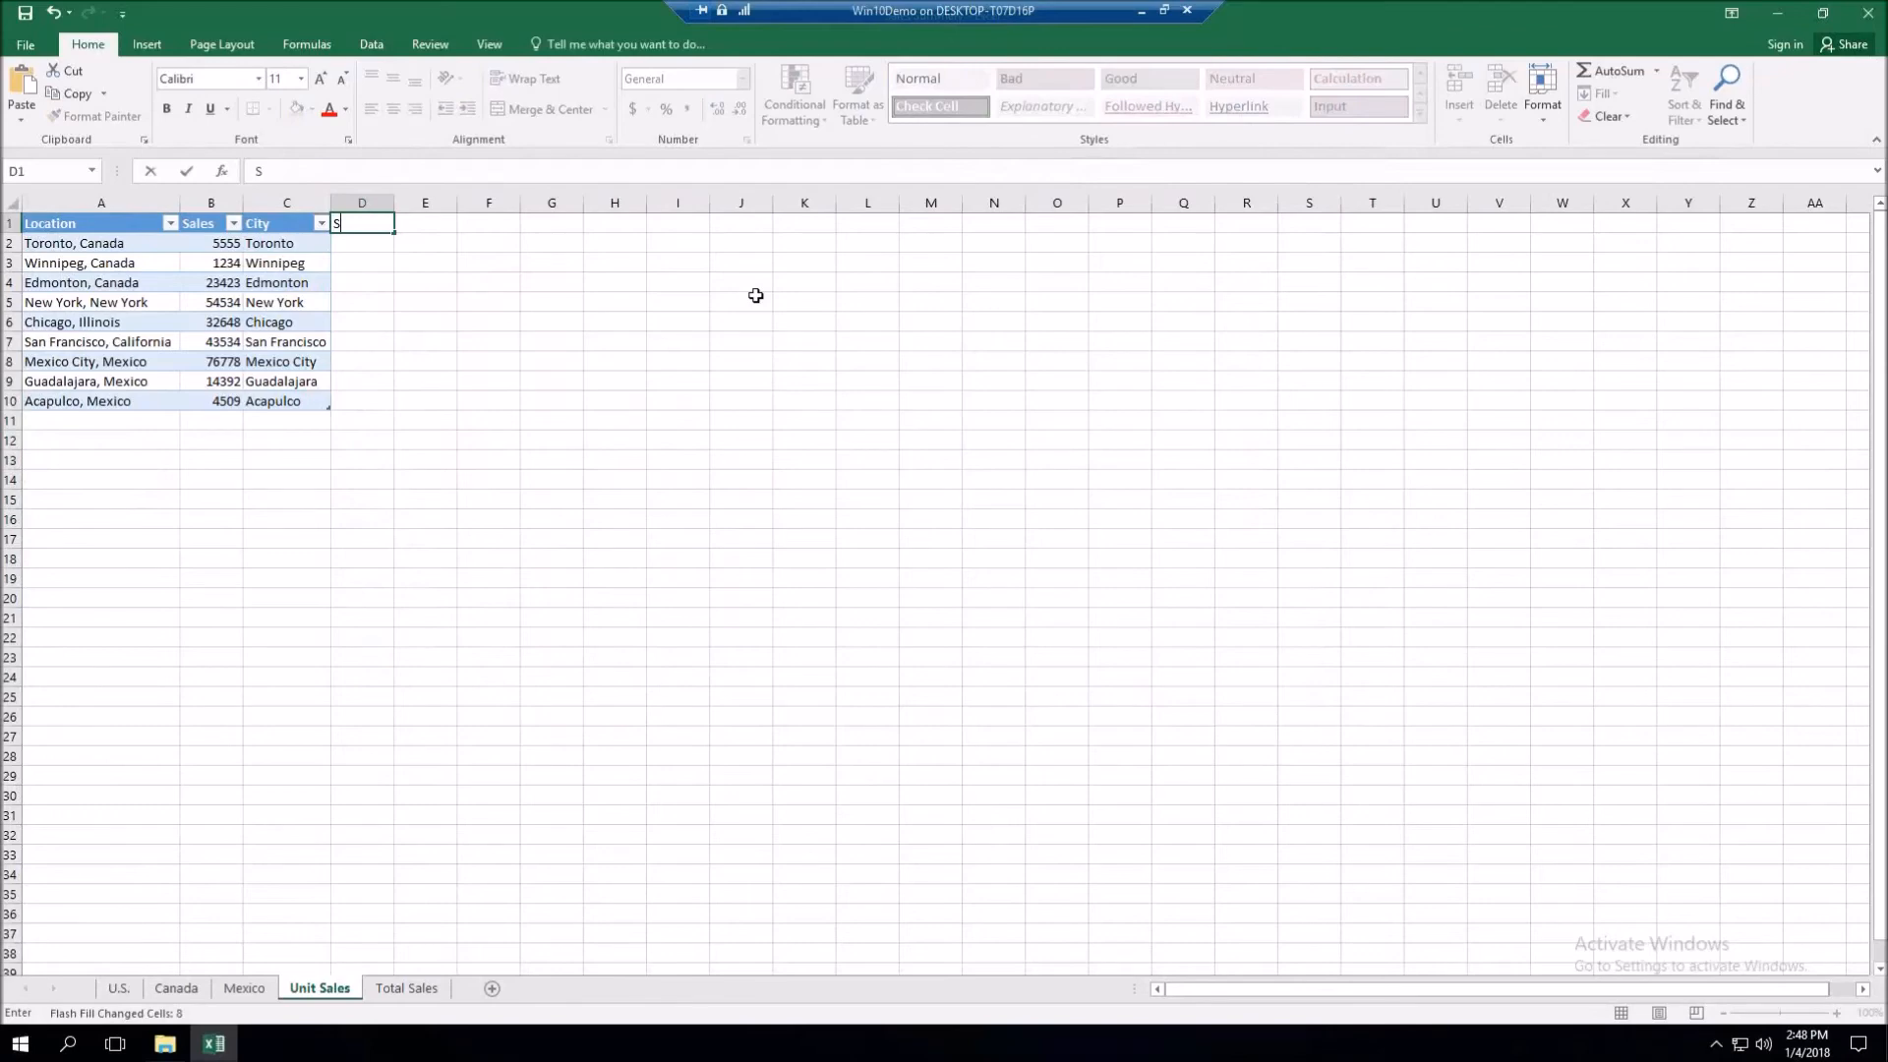
pyautogui.press('BackSpace')
pyautogui.write('Stte')
pyautogui.press('BackSpace')
pyautogui.press('BackSpace')
pyautogui.write('ate or Country')
pyautogui.press('Return')
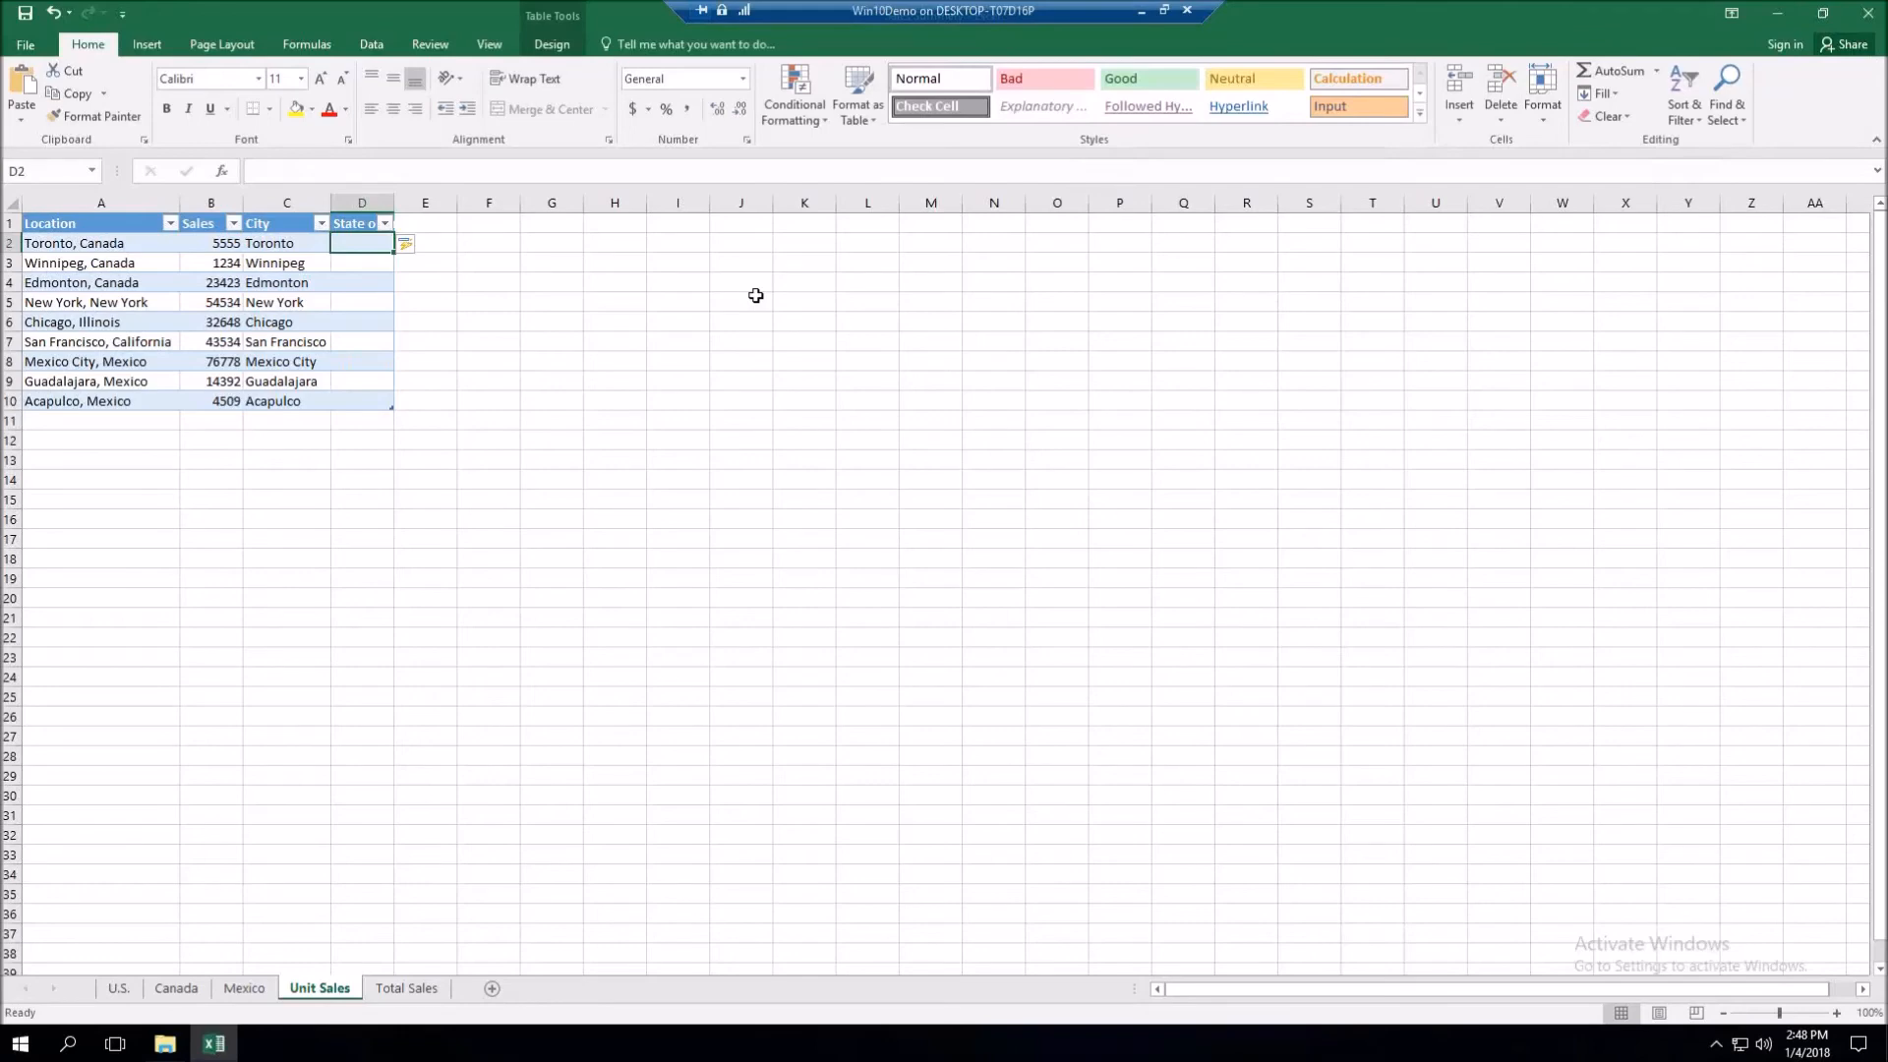
# - Enter the example Canda in D2, Flash Fill the remaining rows, and autofit column D
pyautogui.write('Canda')
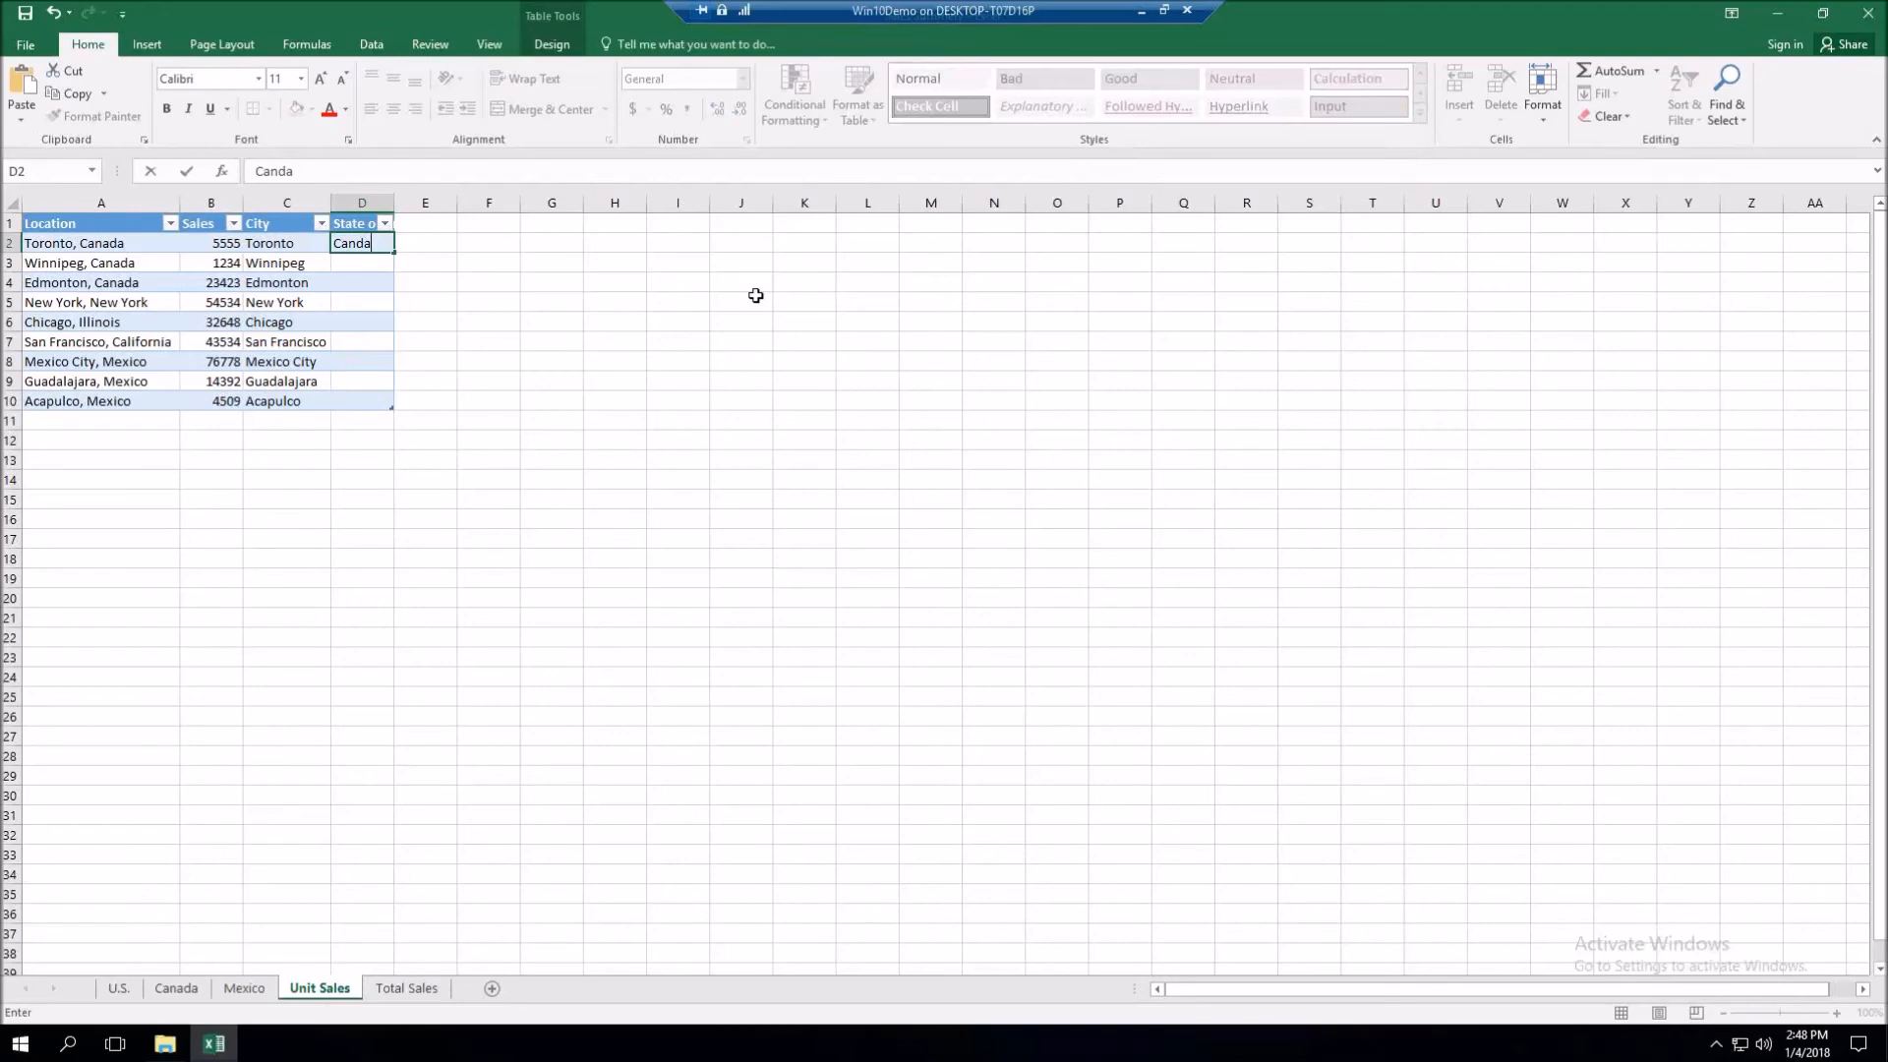
pyautogui.hotkey('ctrl', 'Return')
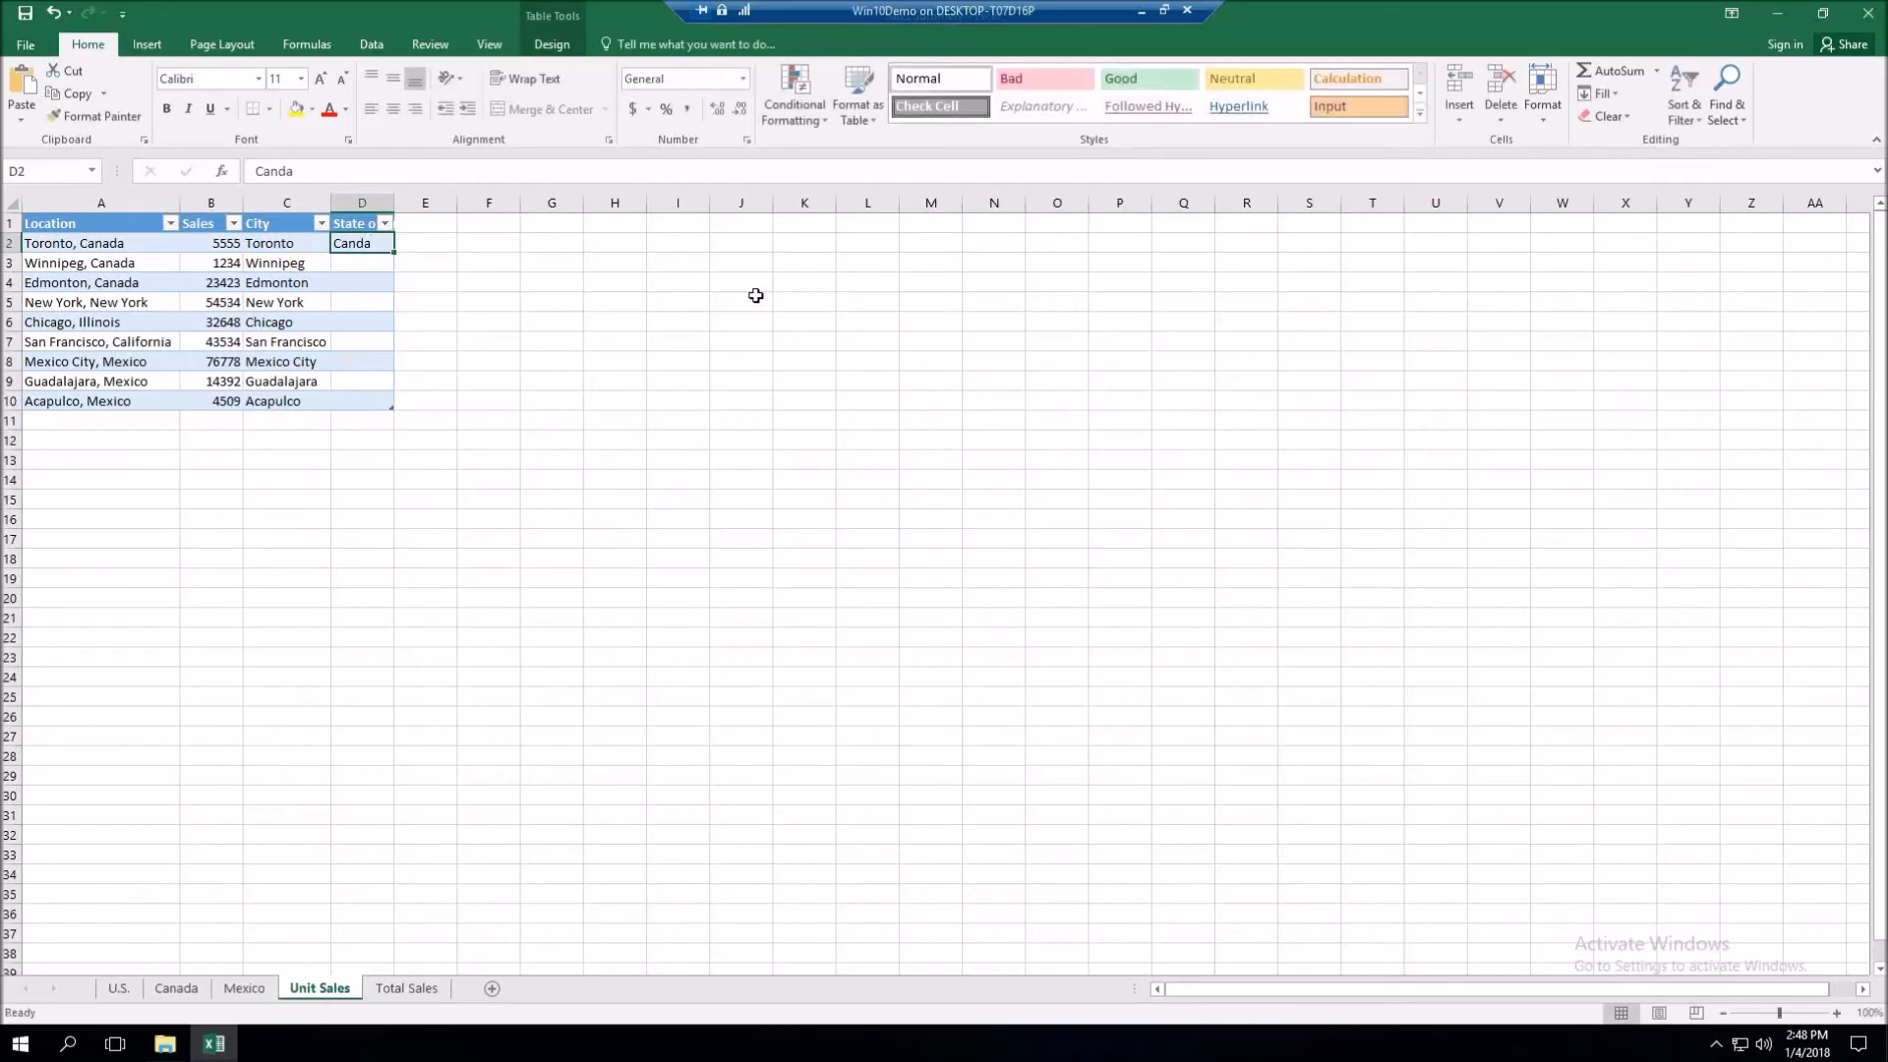
pyautogui.click(1614, 94)
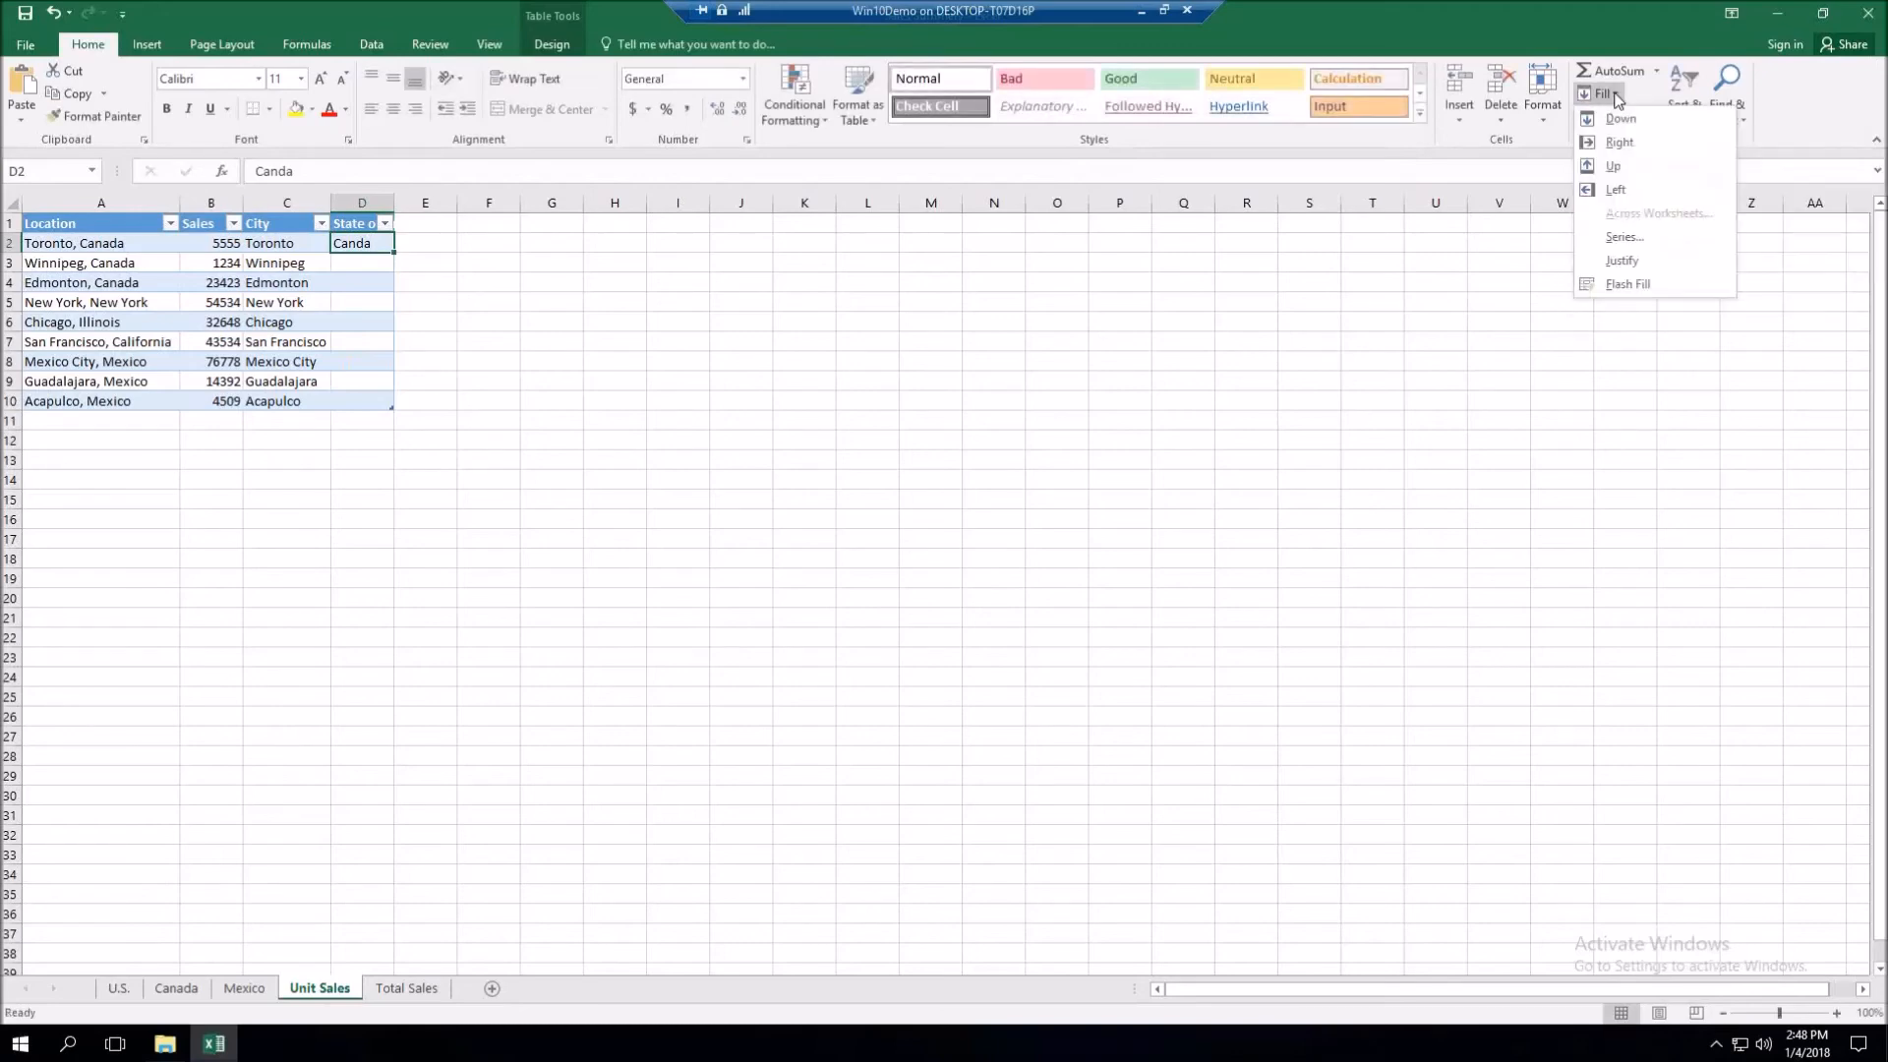
pyautogui.click(1628, 285)
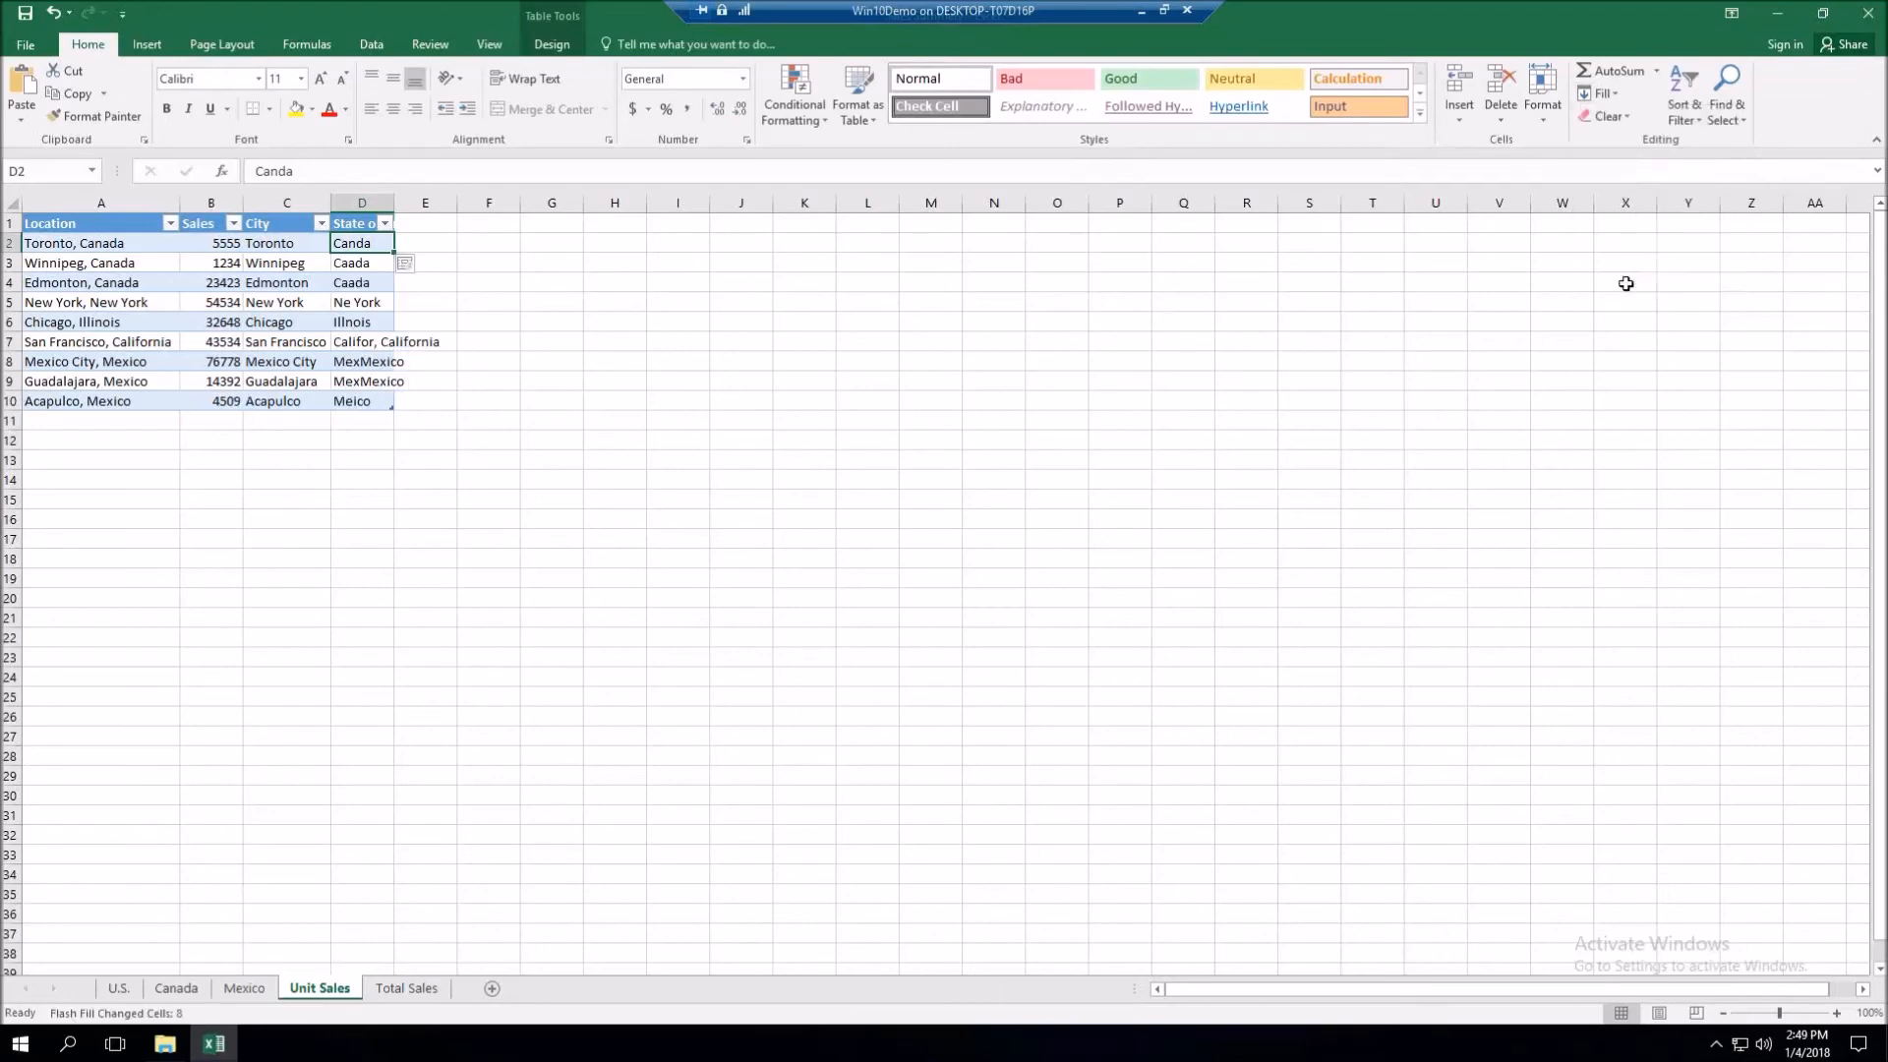
pyautogui.doubleClick(393, 203)
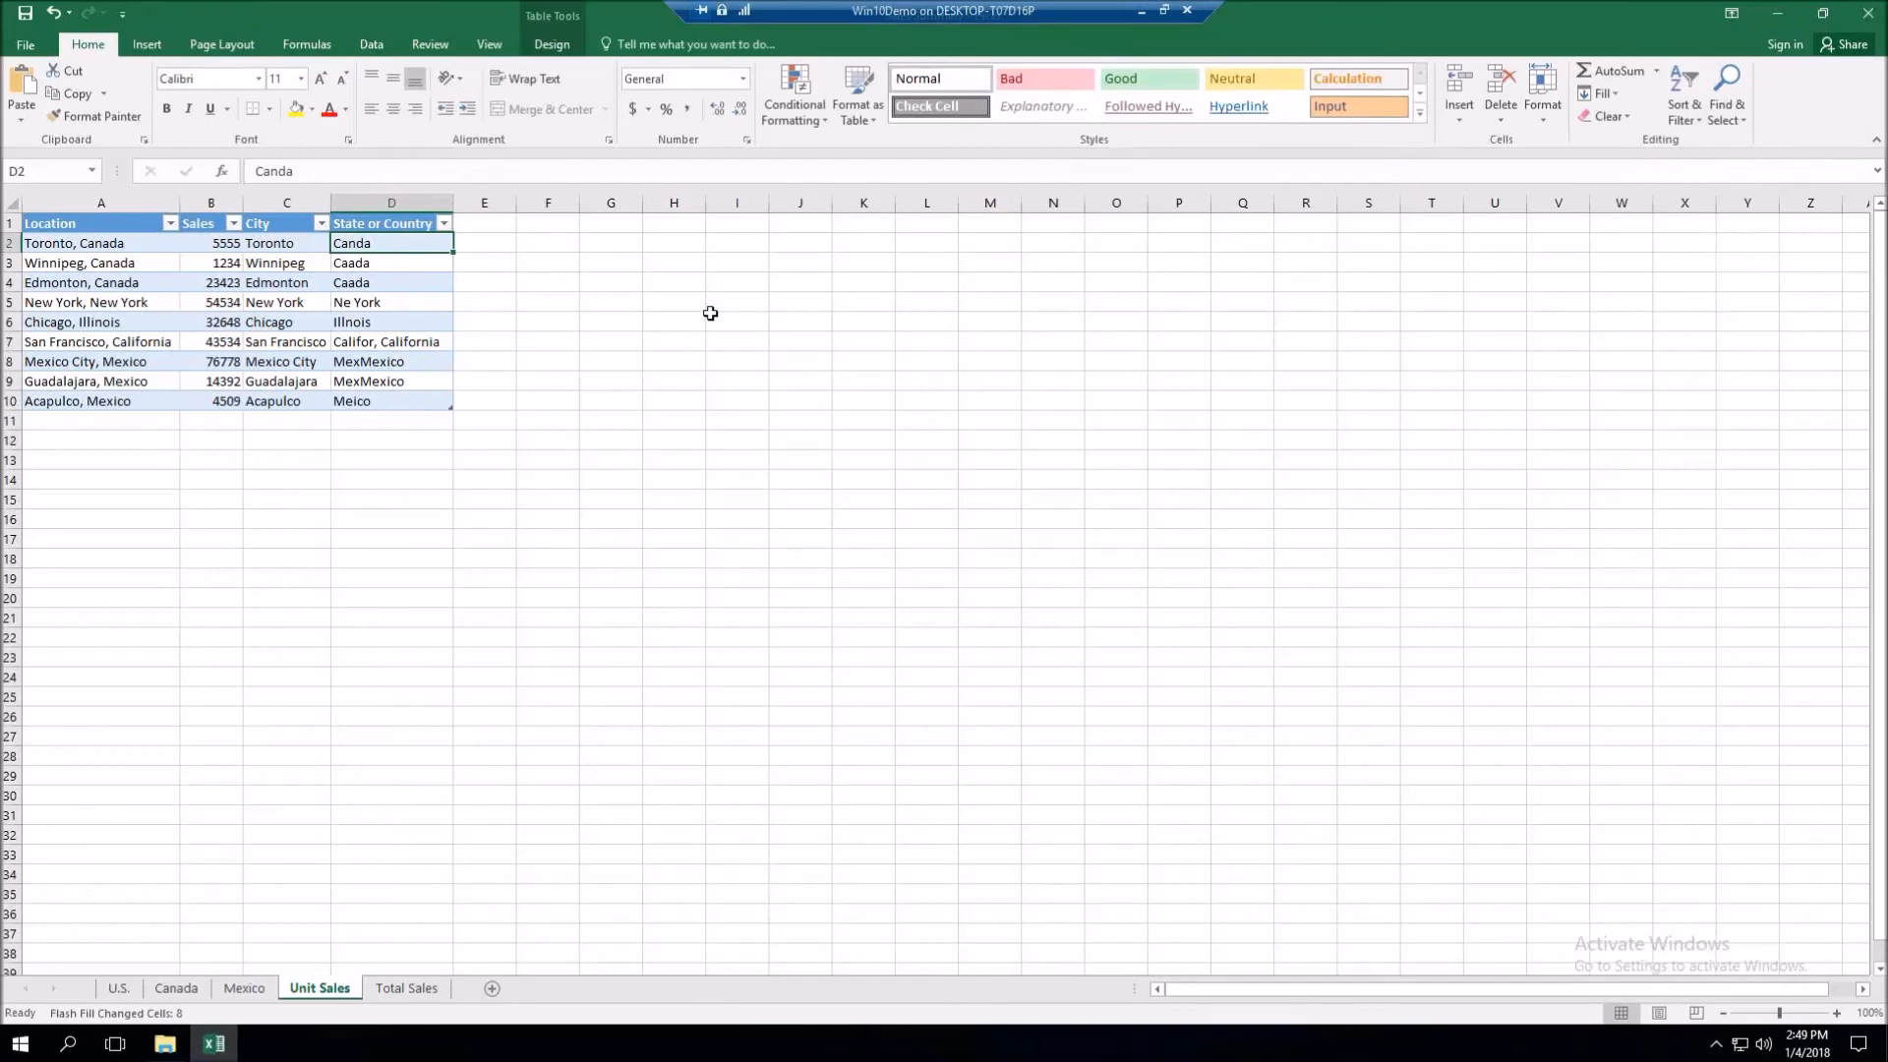
# - Select D2:D10, undo the garbled Flash Fill values, and Flash Fill again with Ctrl+E
pyautogui.keyDown('shift'); pyautogui.click(384, 396); pyautogui.keyUp('shift')
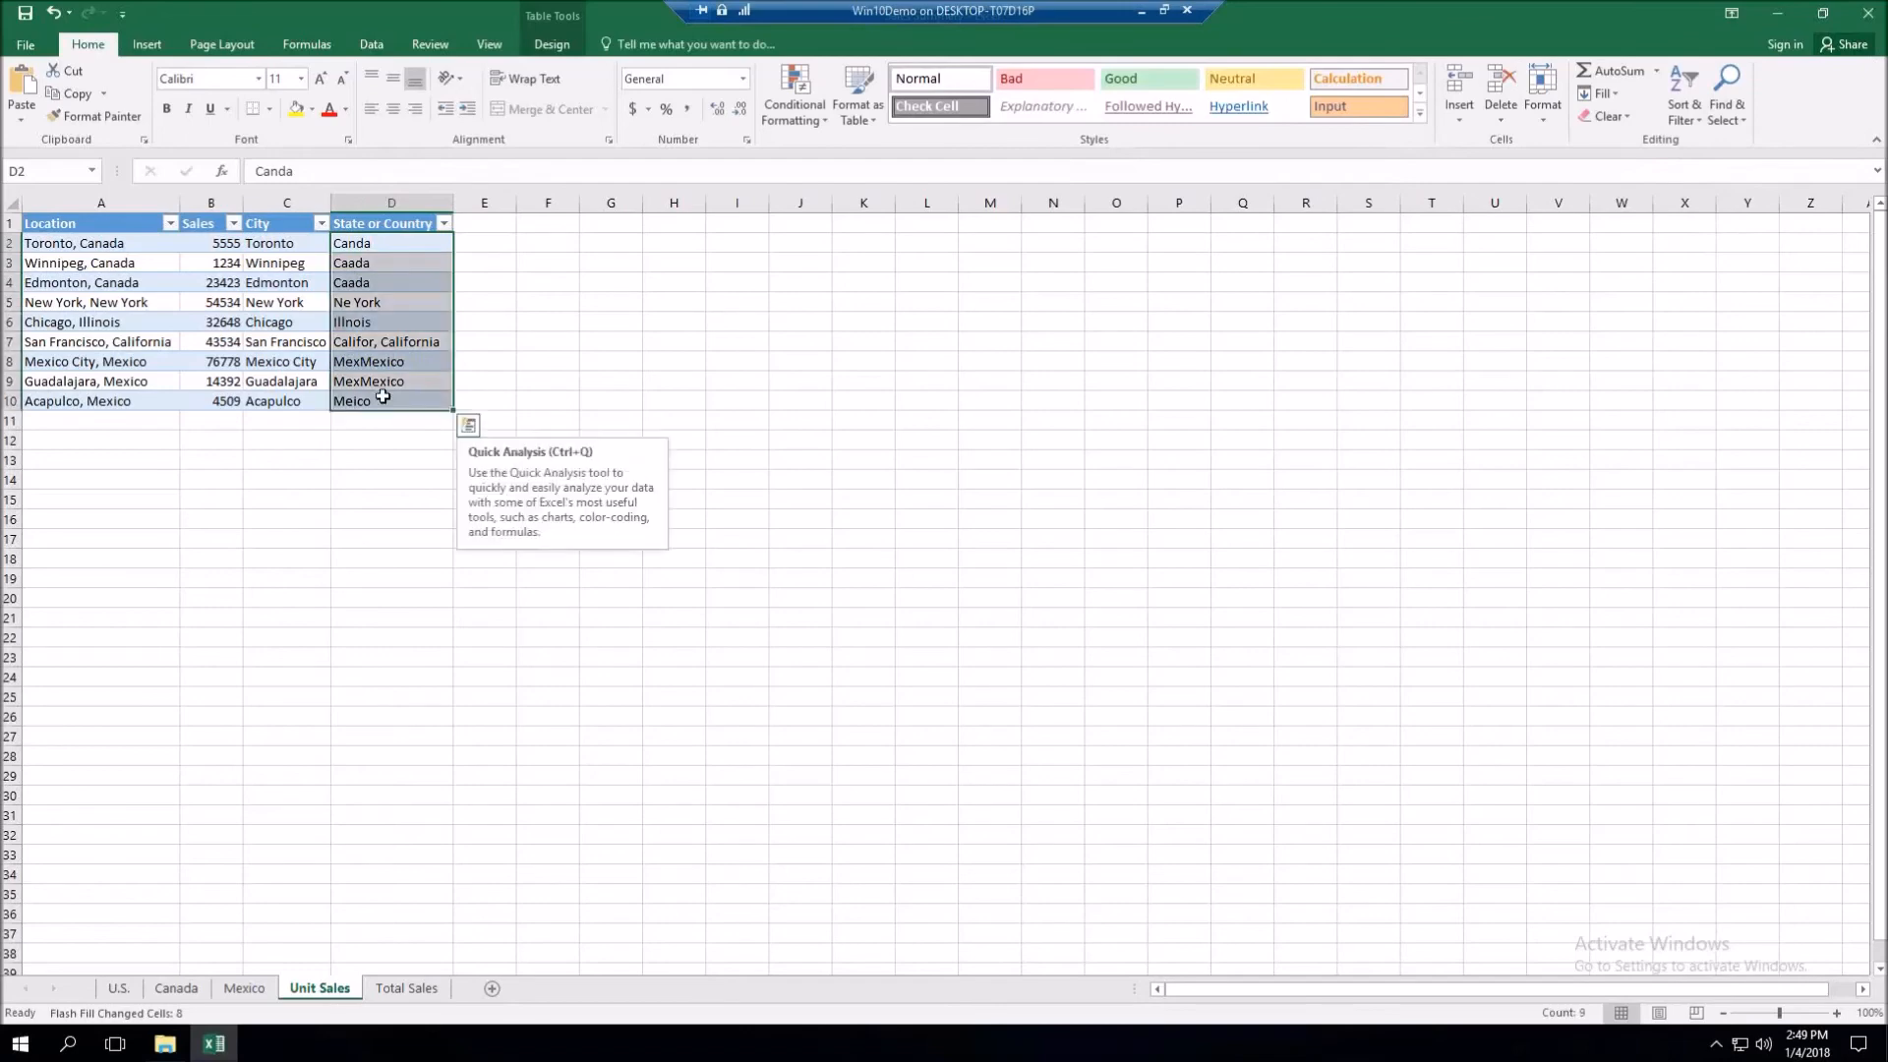
pyautogui.click(395, 244)
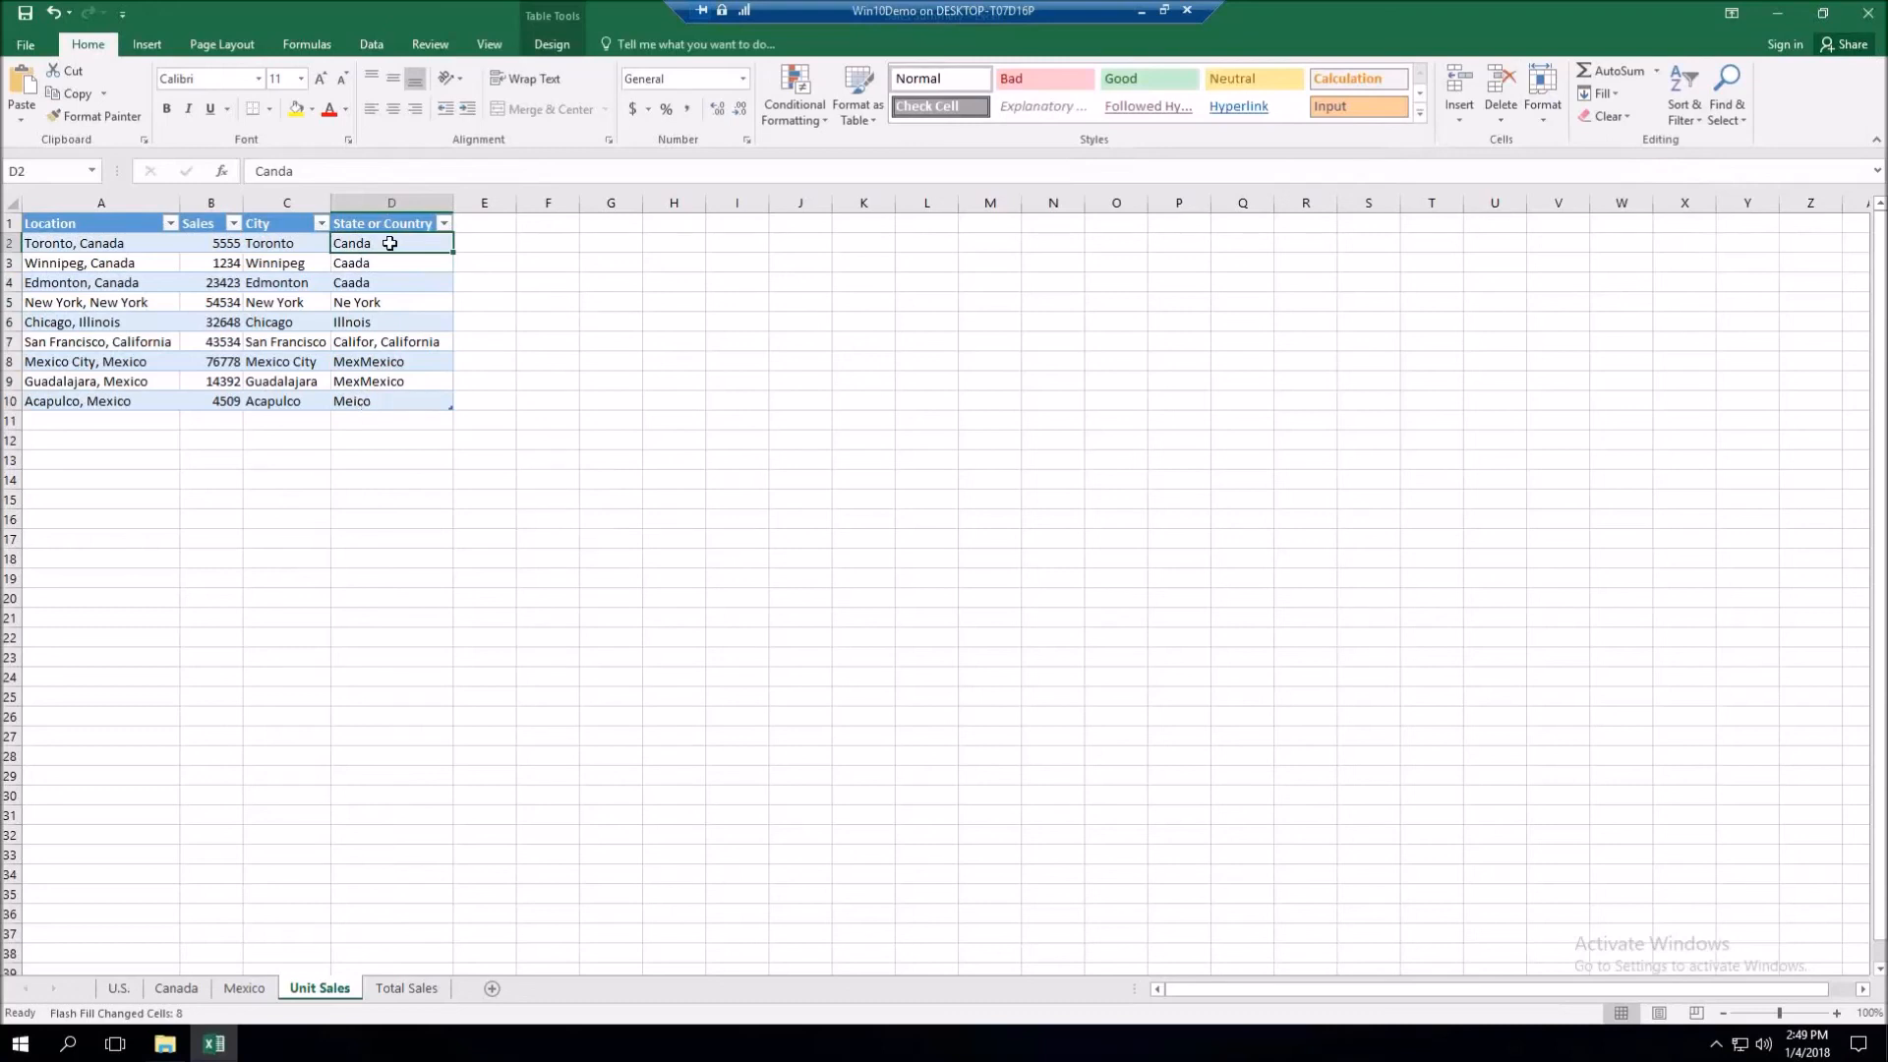
pyautogui.moveTo(389, 244); pyautogui.dragTo(389, 404)
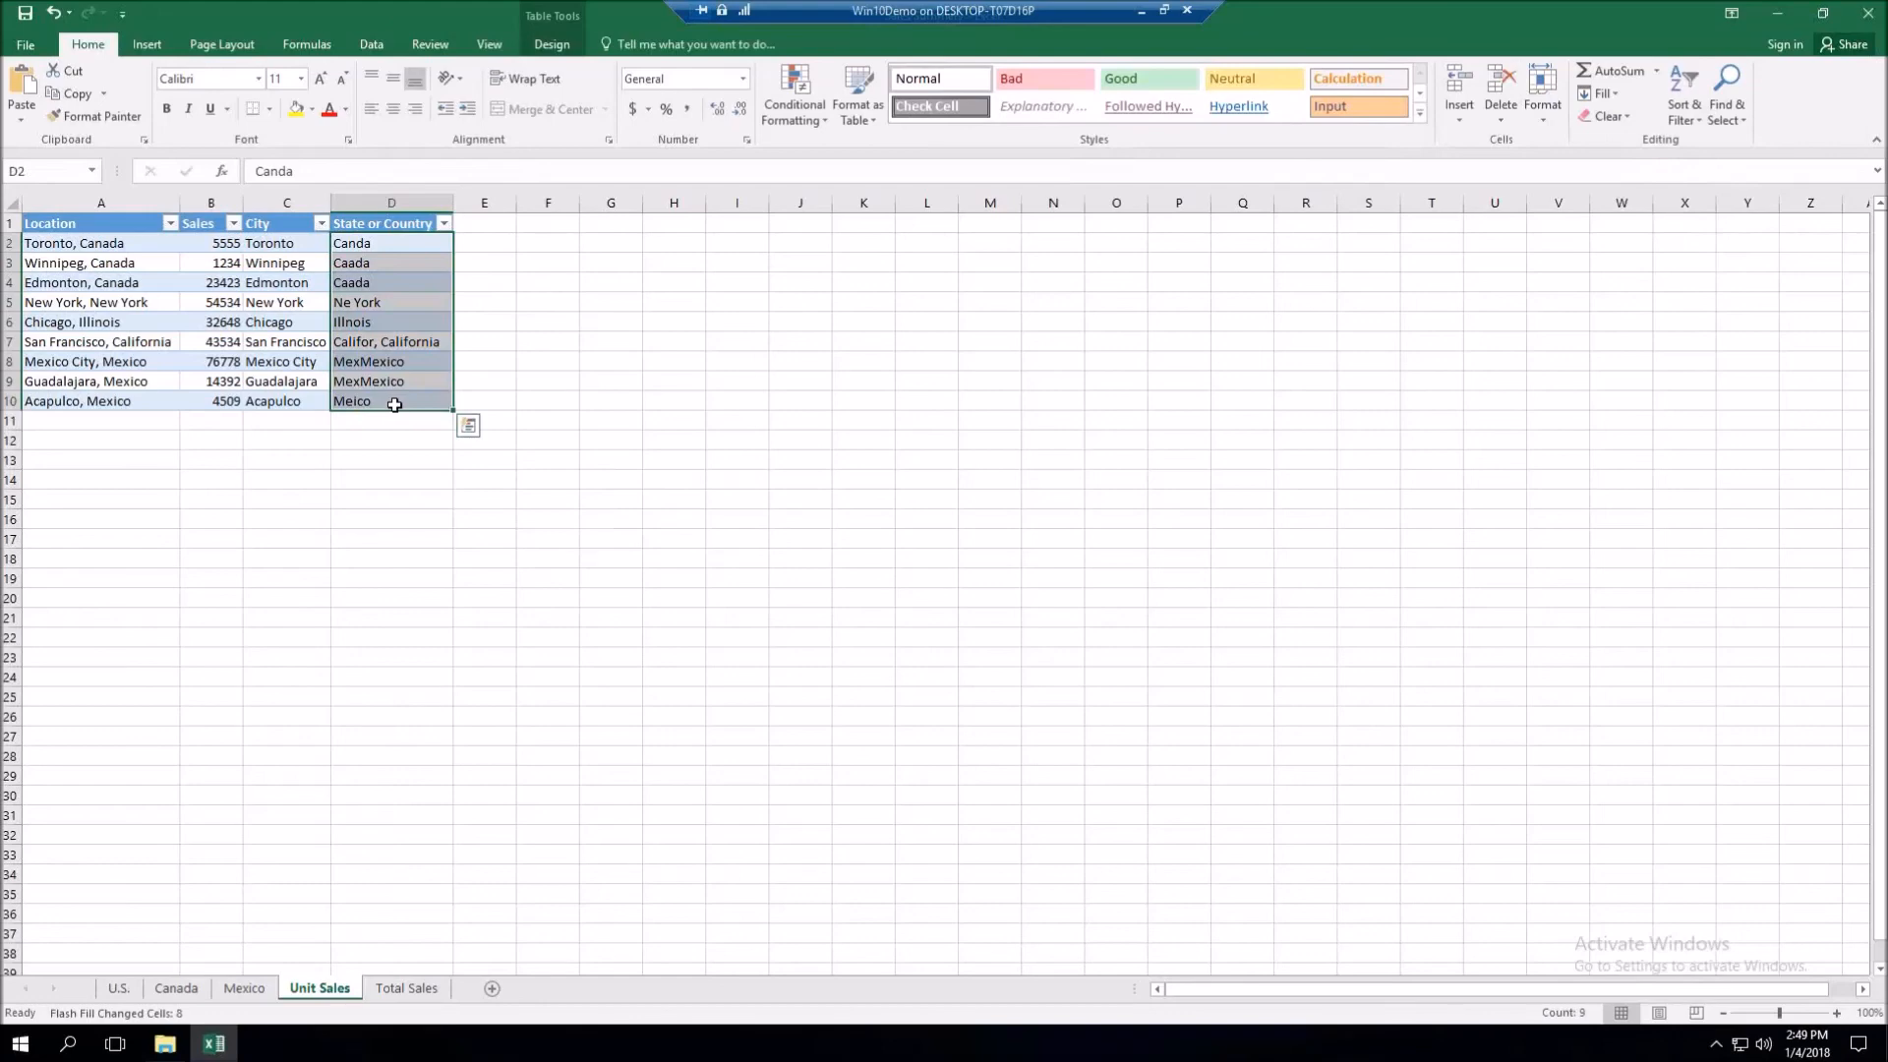
pyautogui.hotkey('ctrl', 'z')
pyautogui.hotkey('ctrl', 'e')
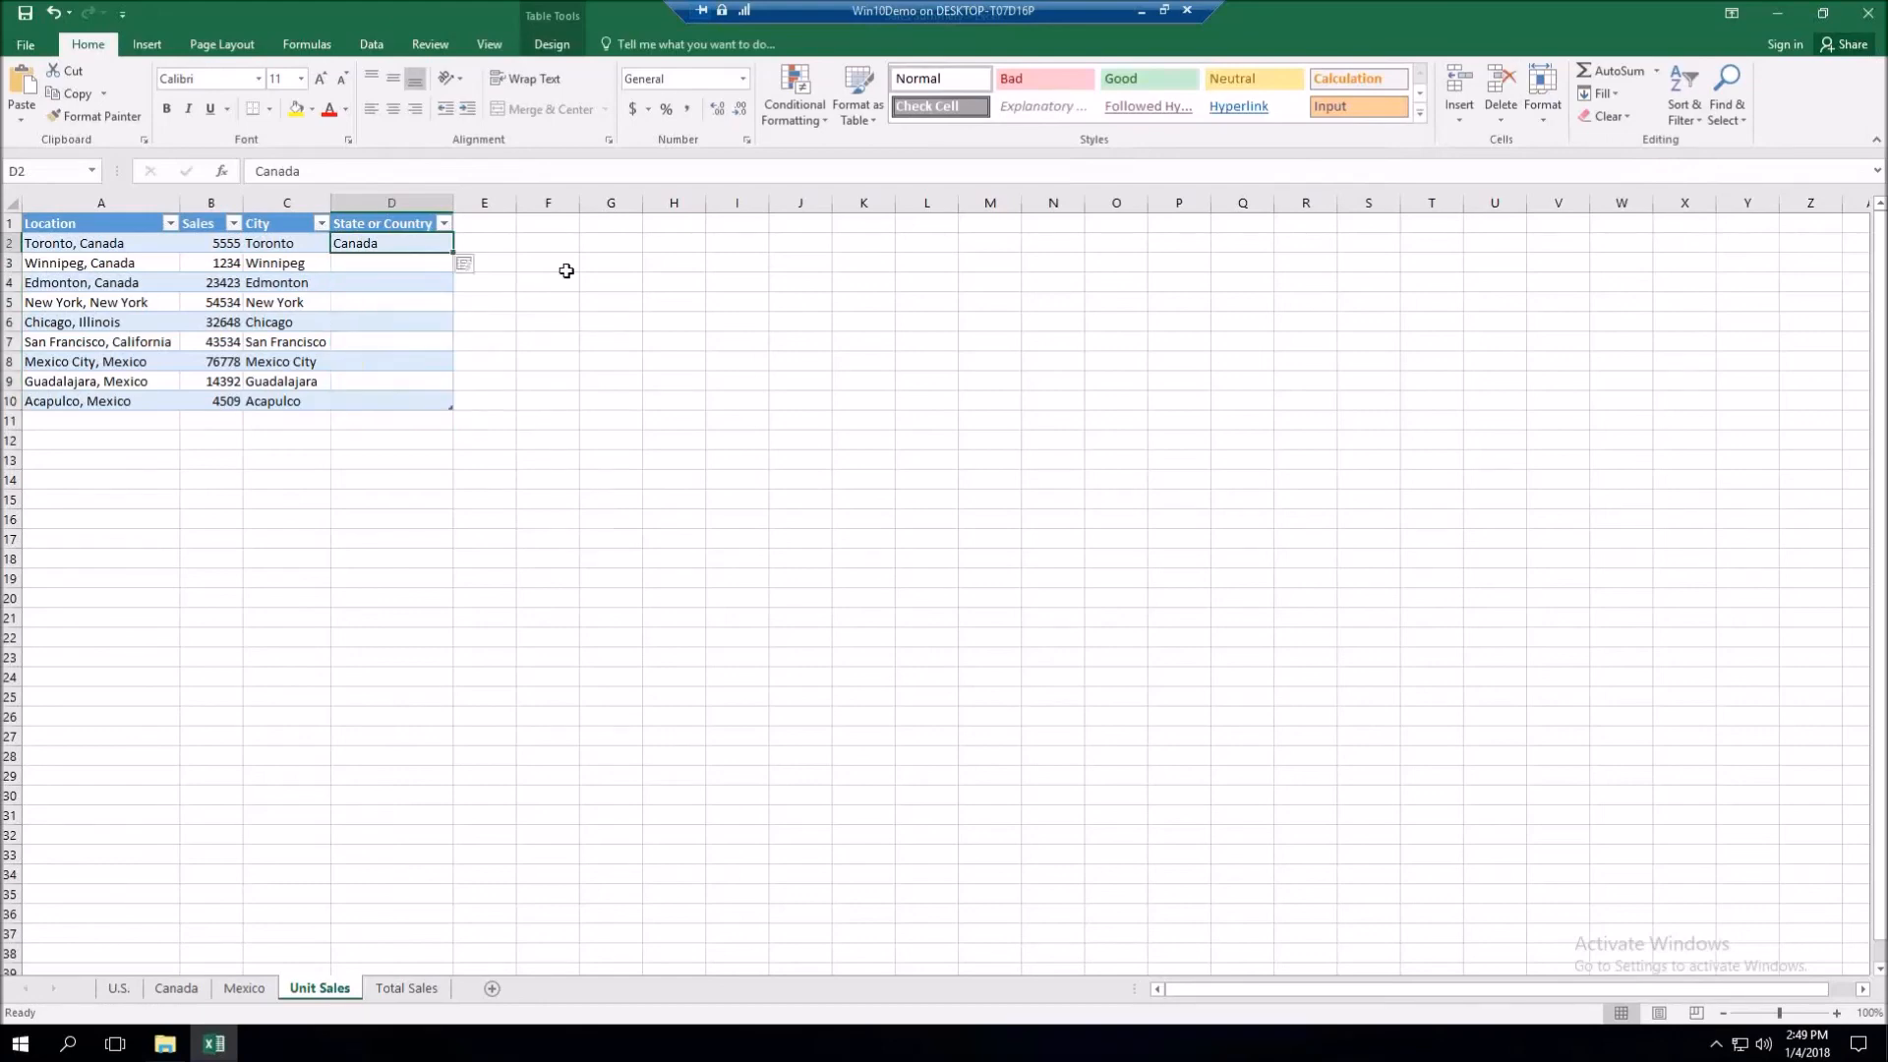